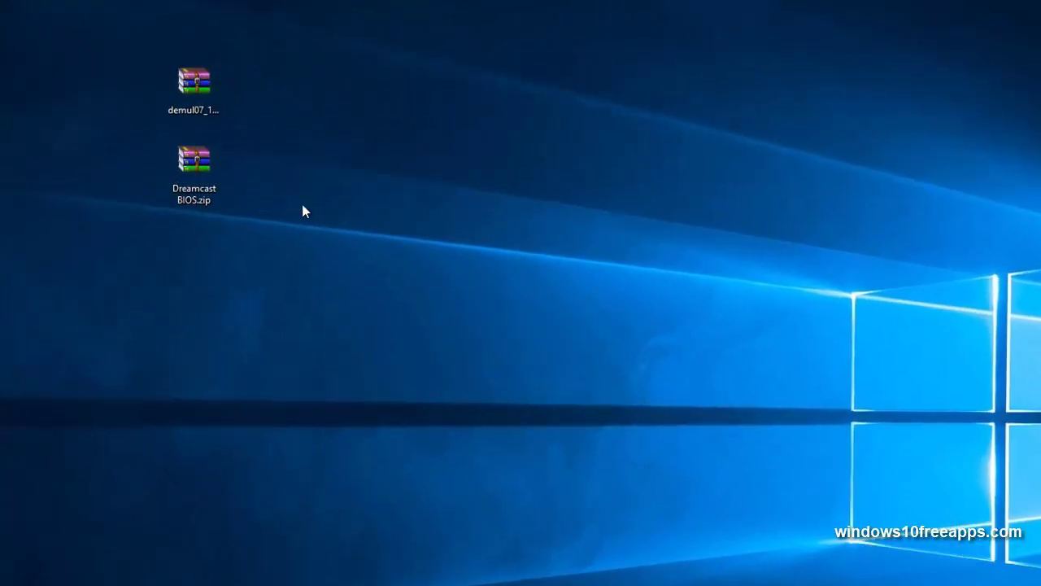
click(195, 104)
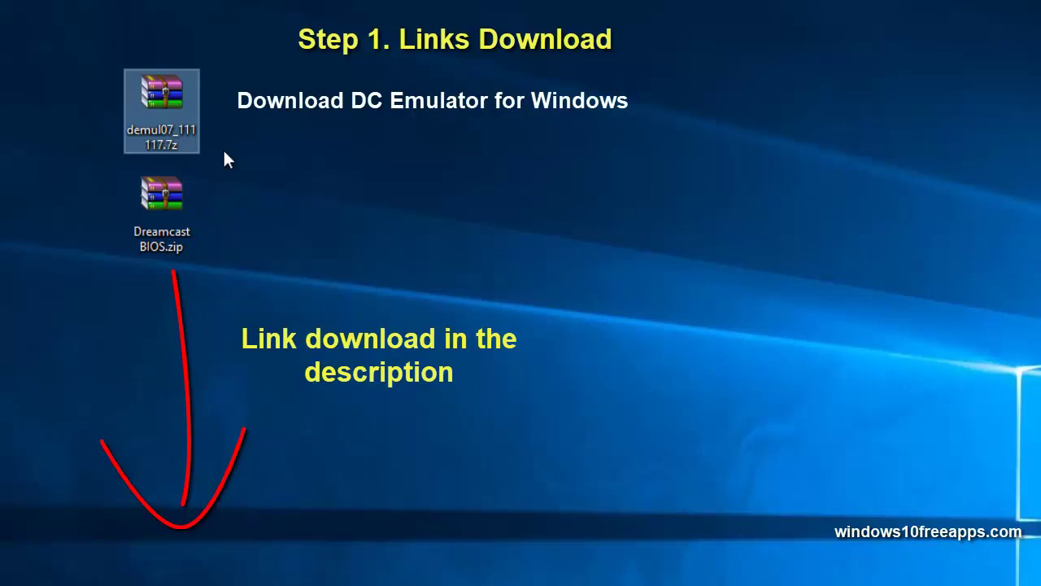
click(193, 232)
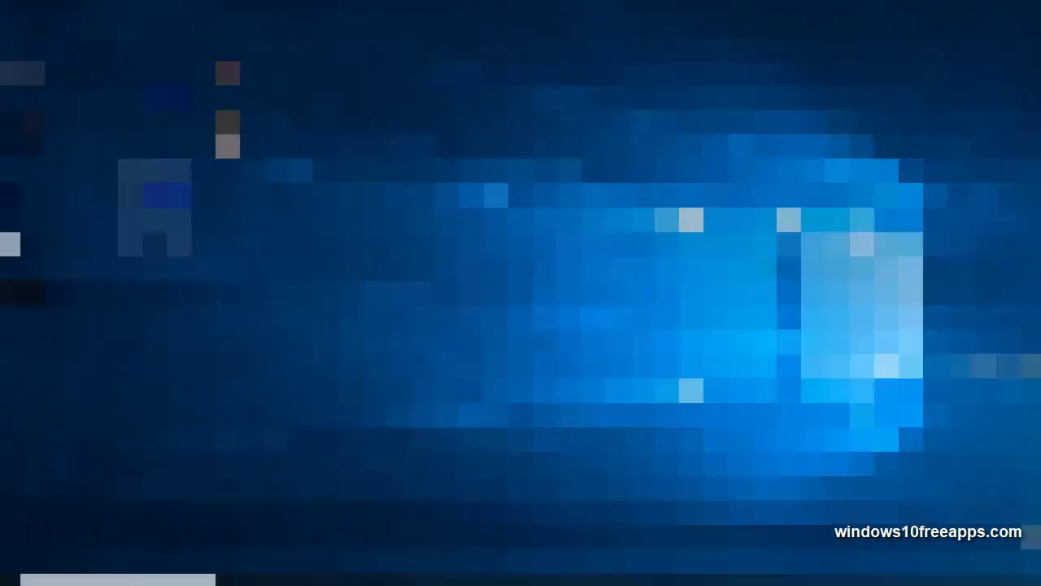
Create a desktop folder named DEMUL and place it directly below the Garena shortcut
right_click(457, 329)
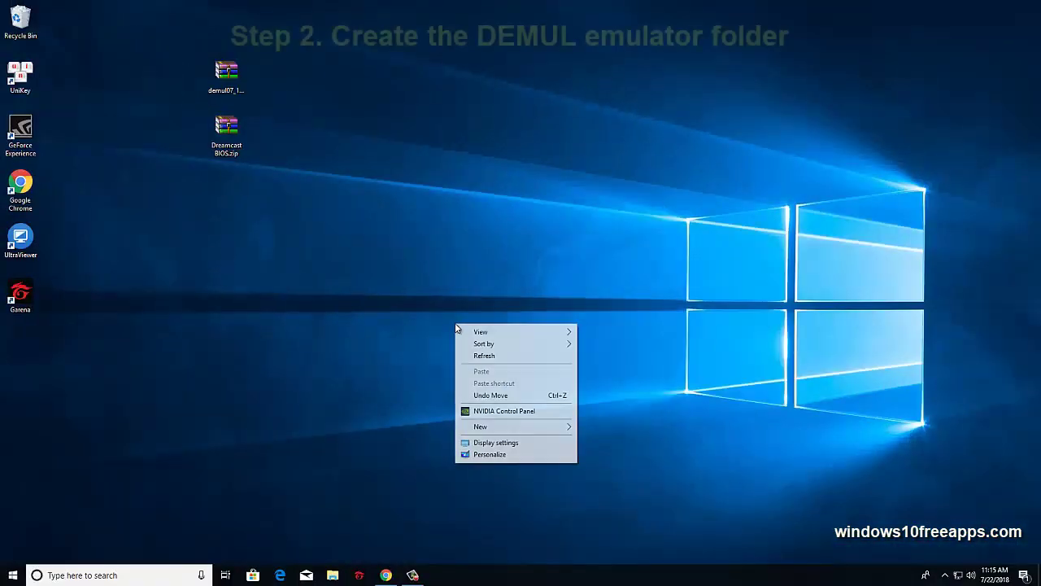
mouse_move(559, 426)
click(598, 428)
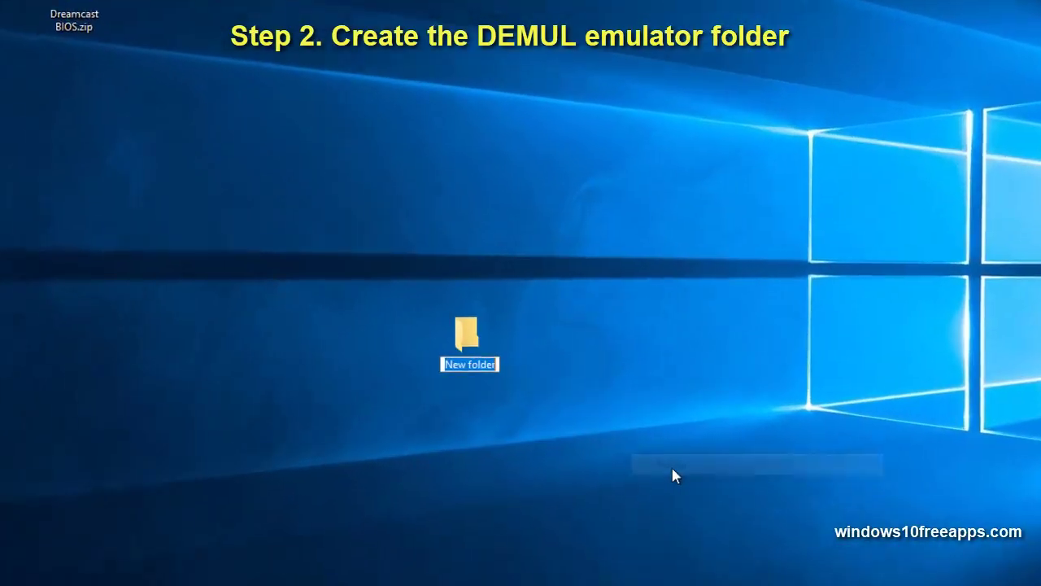
text(DEMUL)
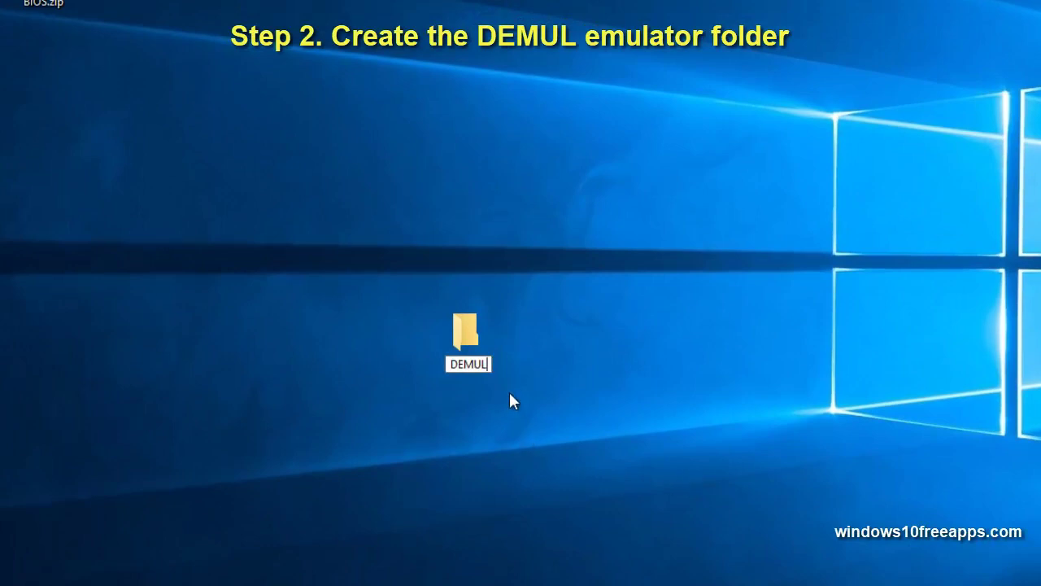
key(Return)
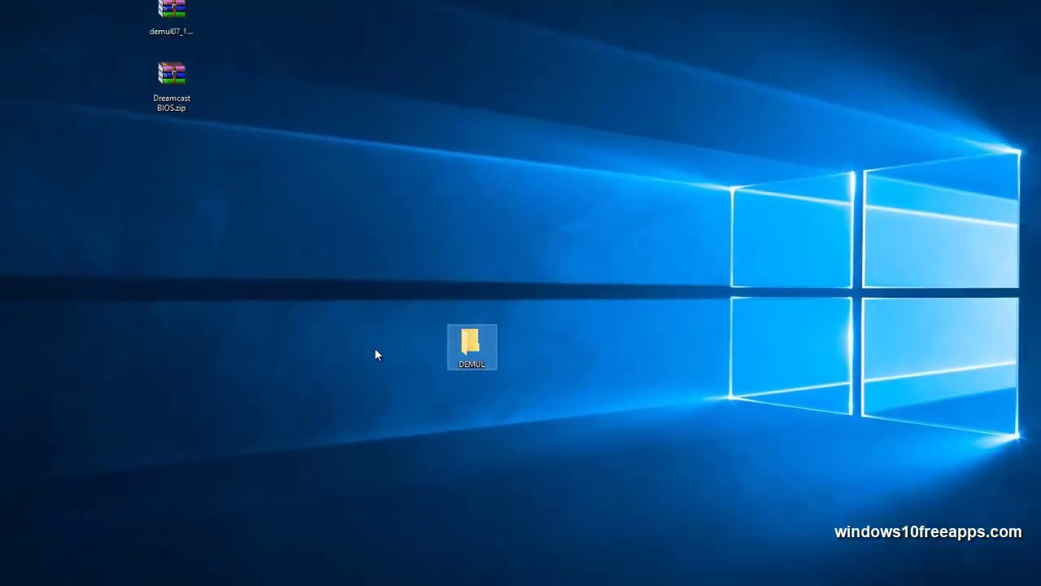
drag(472, 346, 24, 356)
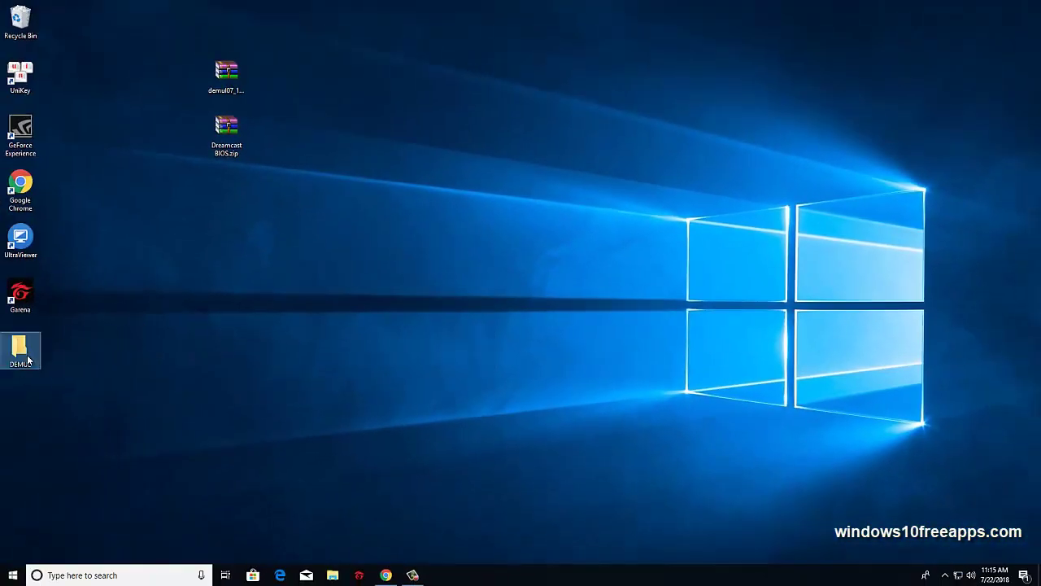
Extract all files and folders from the demul07_111117.7z archive into the DEMUL folder and close the archive
double_click(23, 355)
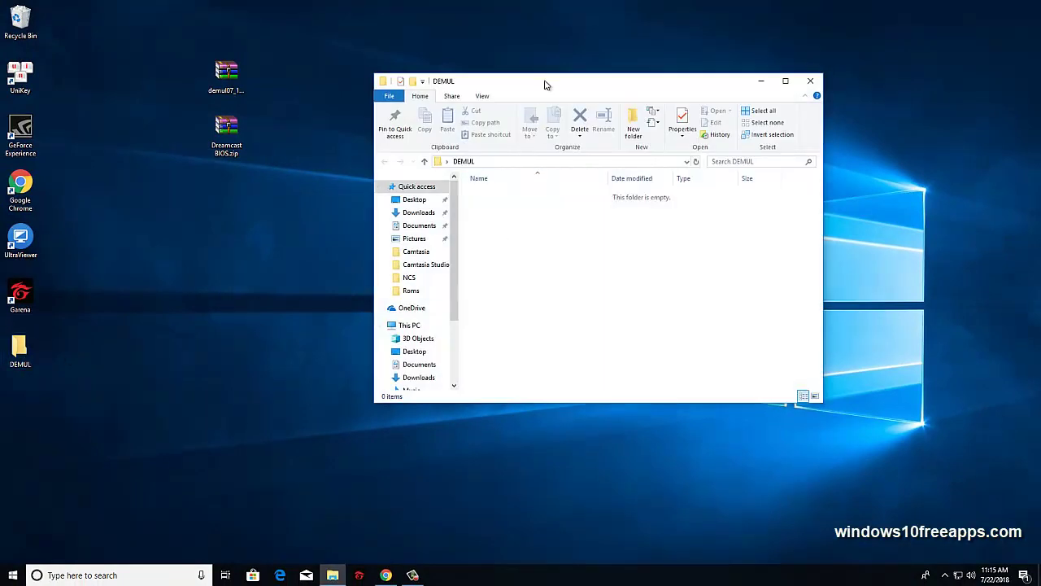
drag(550, 79, 693, 80)
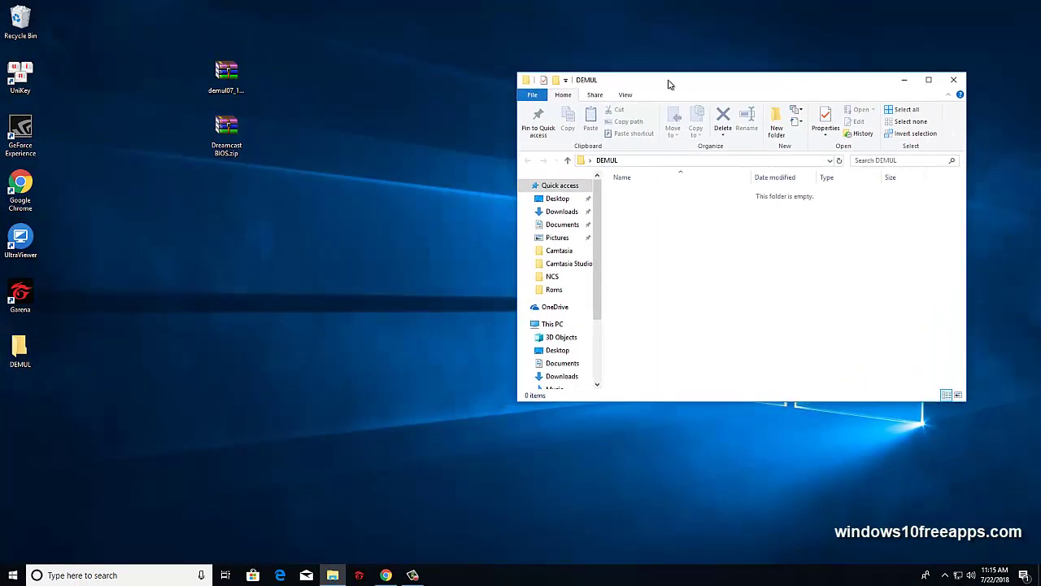
click(233, 81)
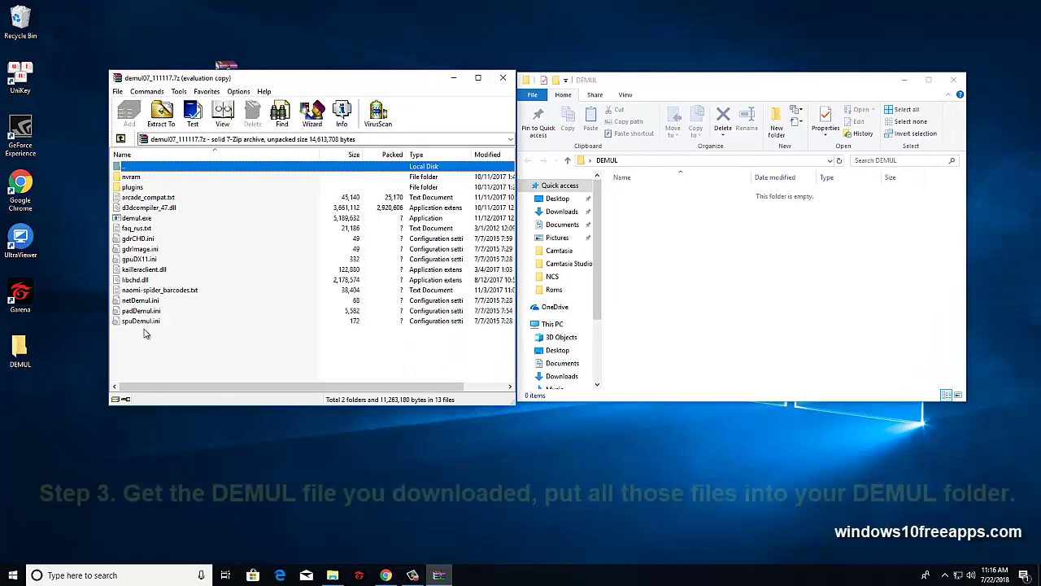
mouse_move(166, 350)
mouse_down()
mouse_move(130, 239)
mouse_move(130, 175)
mouse_up()
mouse_move(238, 209)
mouse_down()
mouse_move(280, 223)
mouse_move(623, 224)
mouse_up()
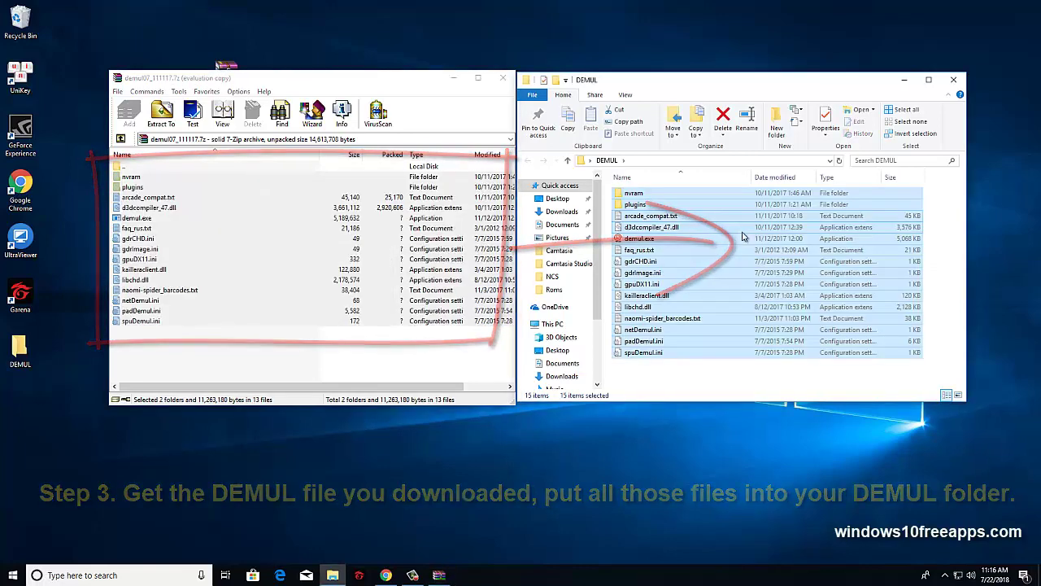
click(504, 78)
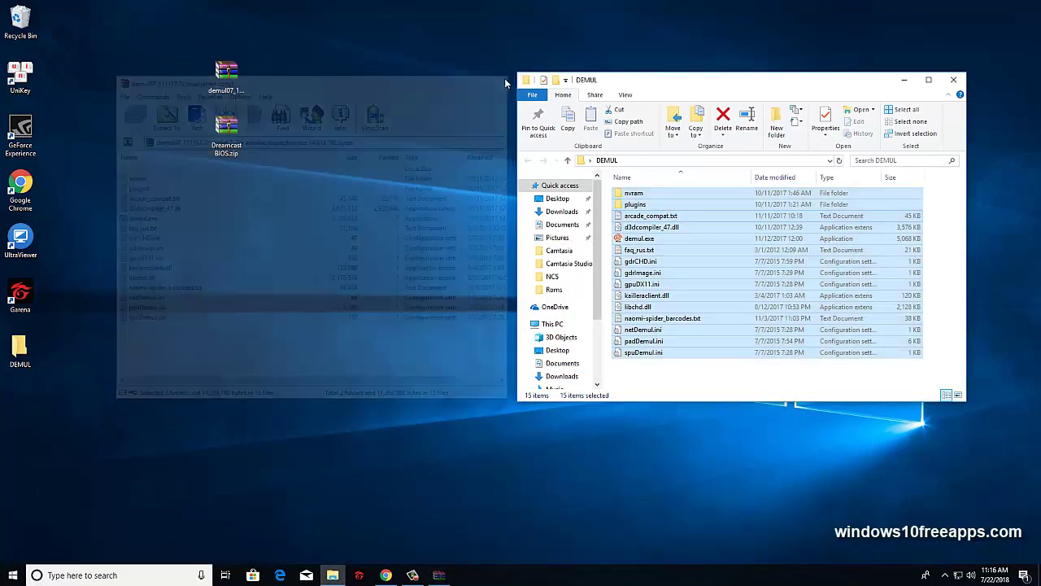
Create a subfolder named ROMS inside the DEMUL folder
click(655, 377)
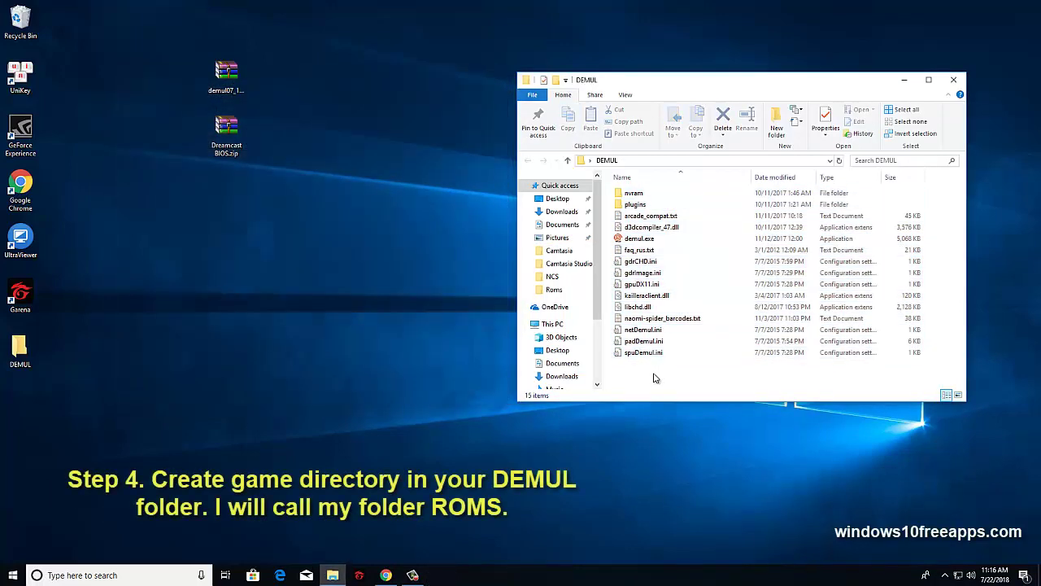
right_click(651, 377)
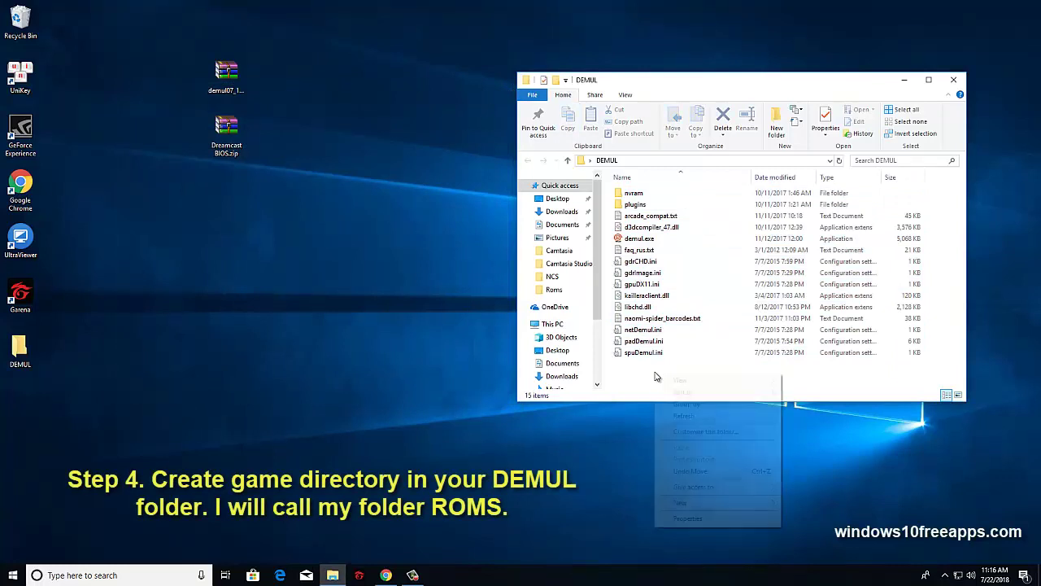
mouse_move(703, 504)
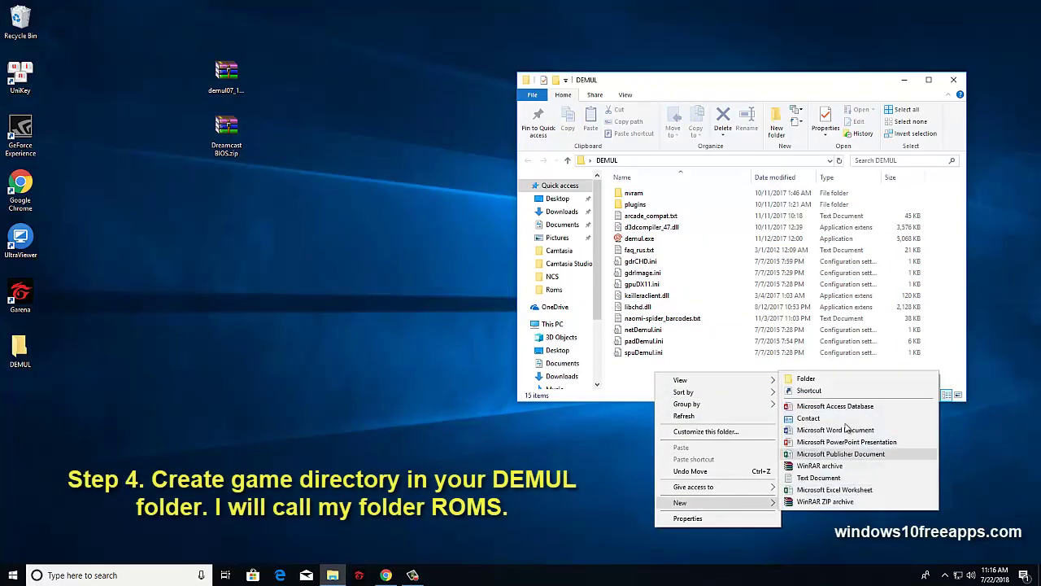
click(806, 378)
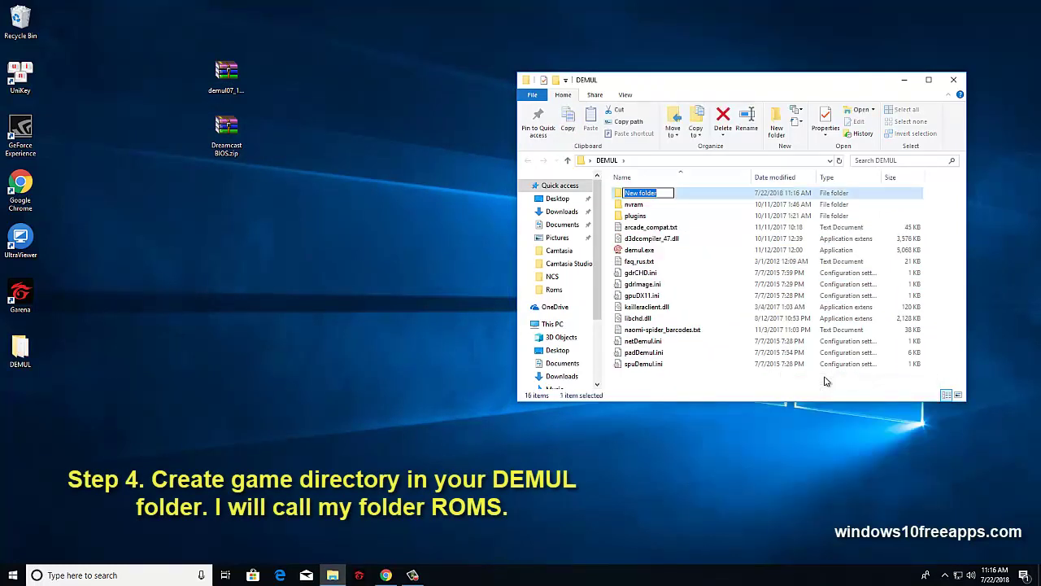
text(ROMS)
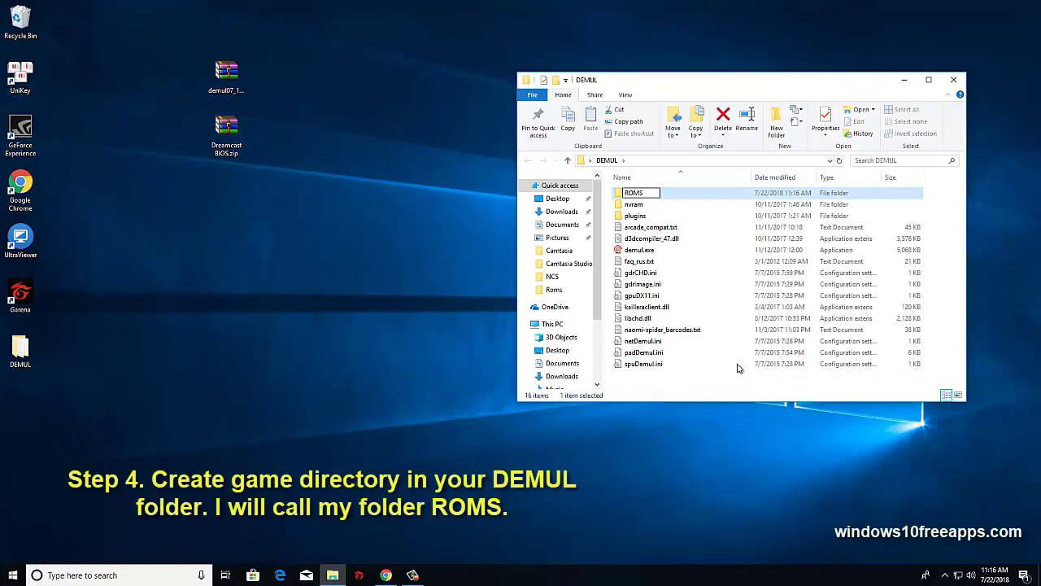
click(668, 386)
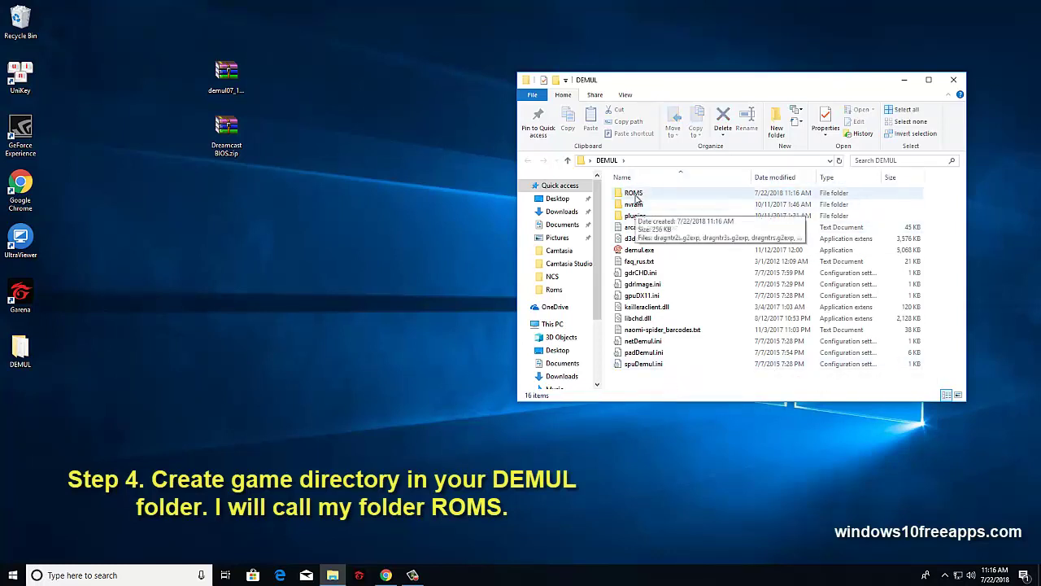
Move Dreamcast BIOS.zip from the desktop into the ROMS folder
click(638, 195)
double_click(641, 196)
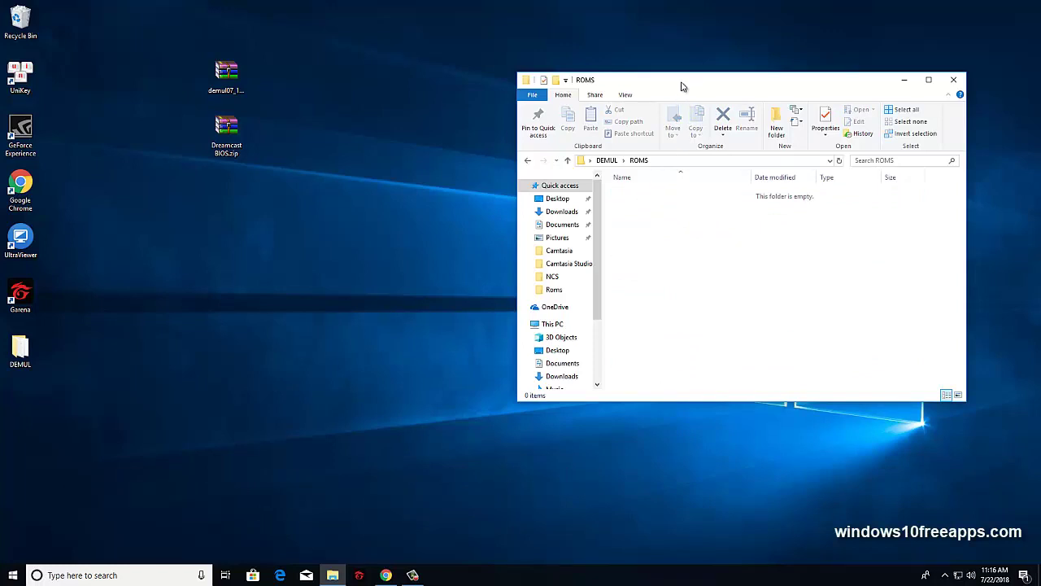
drag(681, 86, 477, 92)
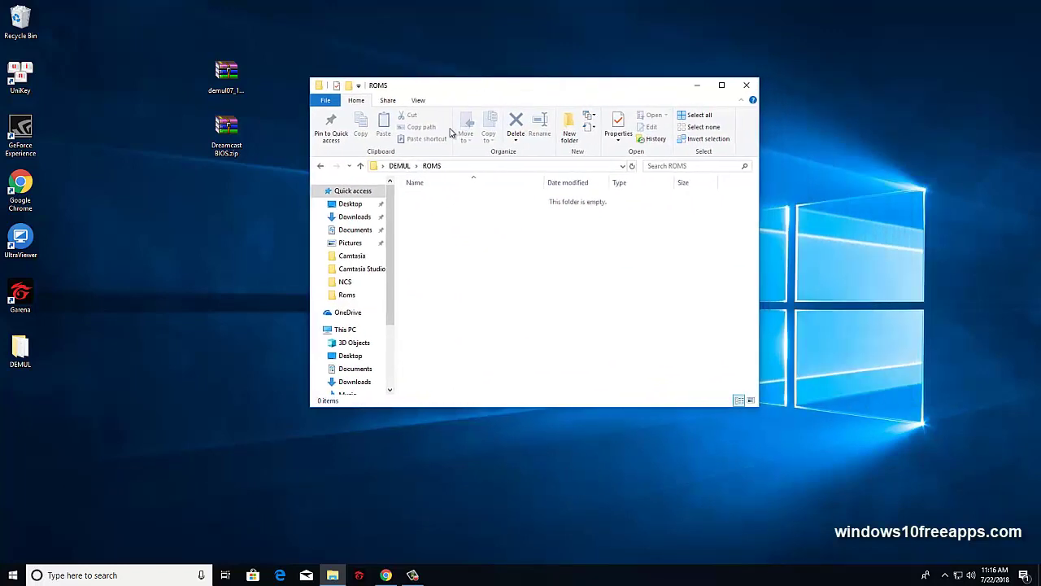
click(228, 133)
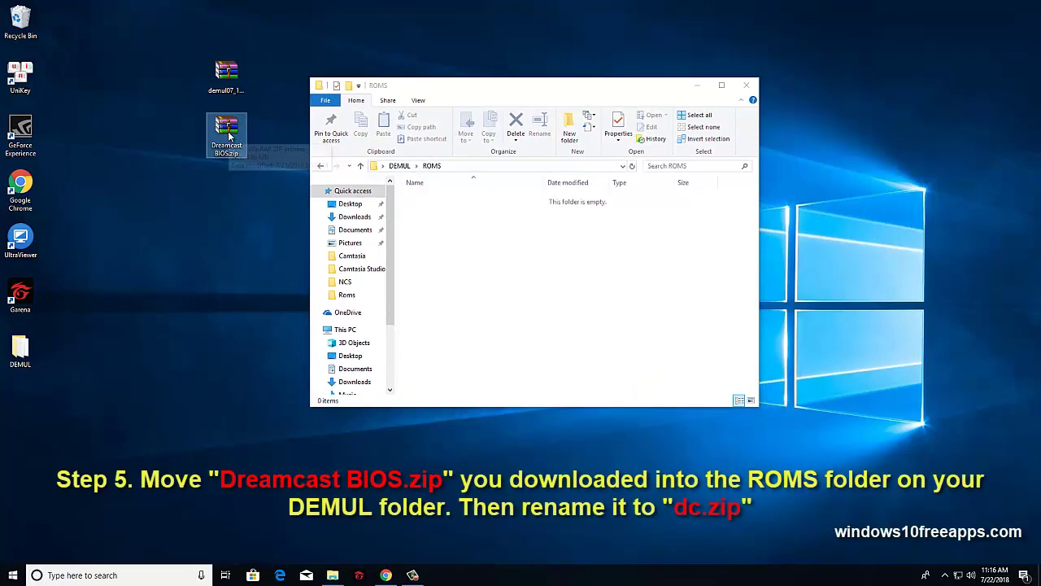
drag(228, 131, 486, 245)
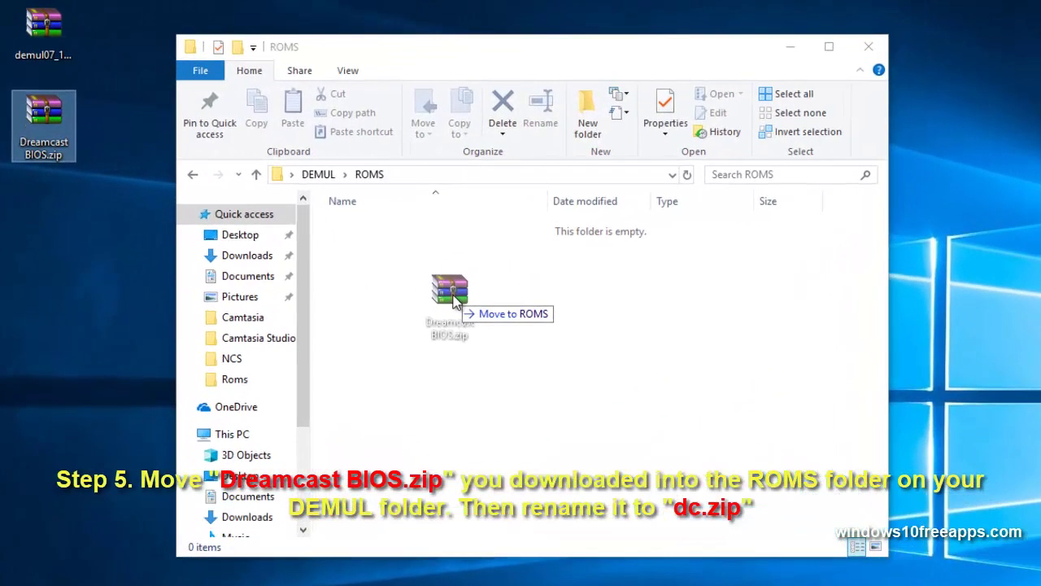
drag(454, 298, 454, 297)
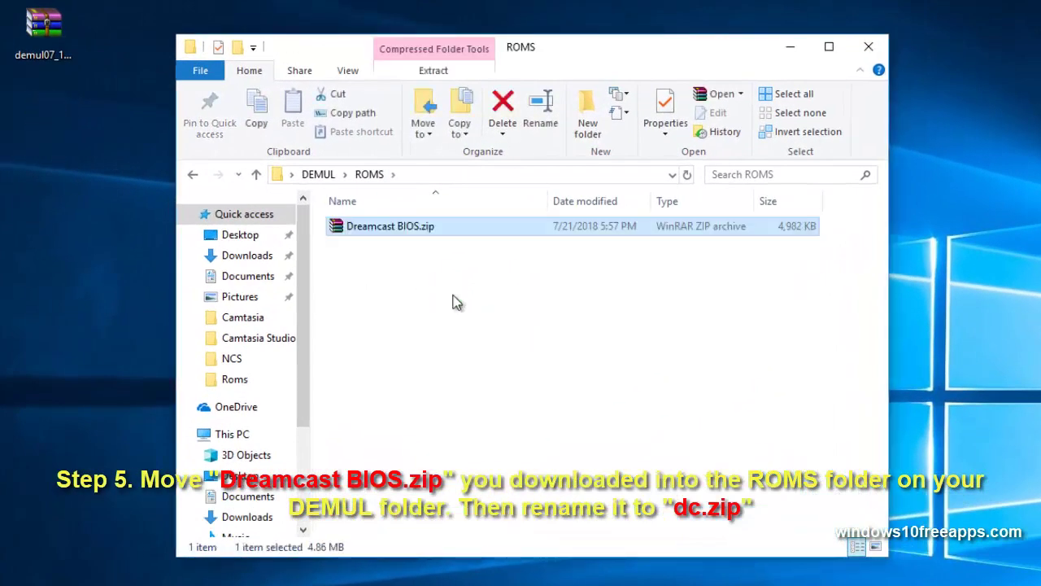
Rename Dreamcast BIOS.zip in the ROMS folder as dc.zip
right_click(407, 234)
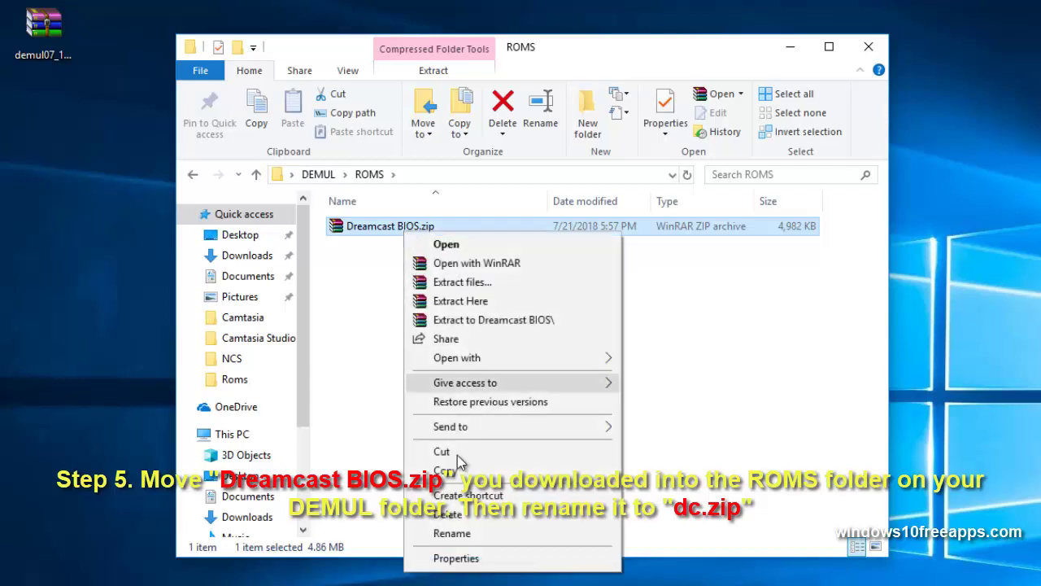
click(460, 533)
text(dc.zip)
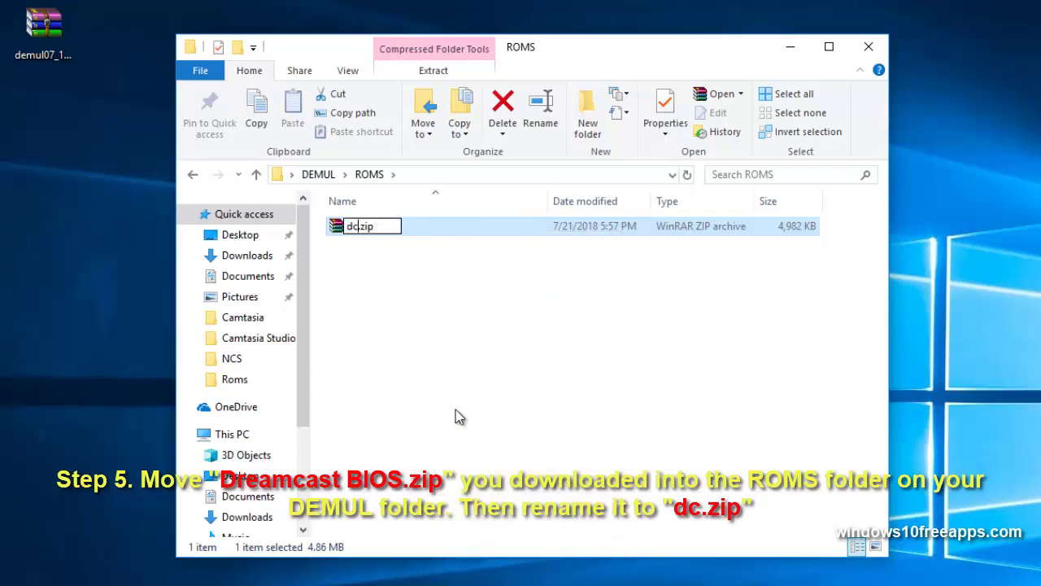
click(479, 304)
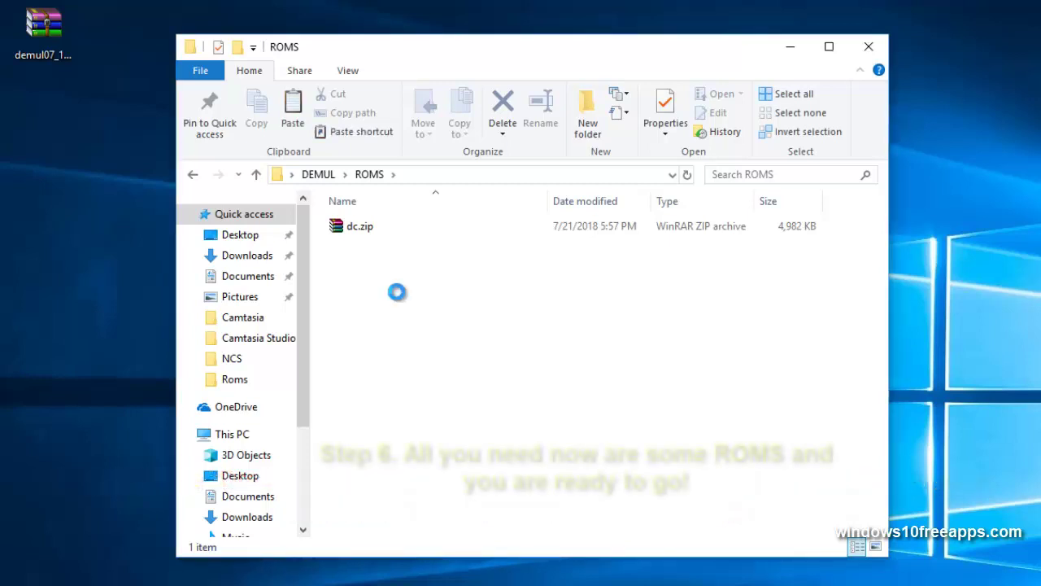
Paste the copied game image Soul Calibur (USA)[DCCM].cdi into the ROMS folder
key(ctrl+v)
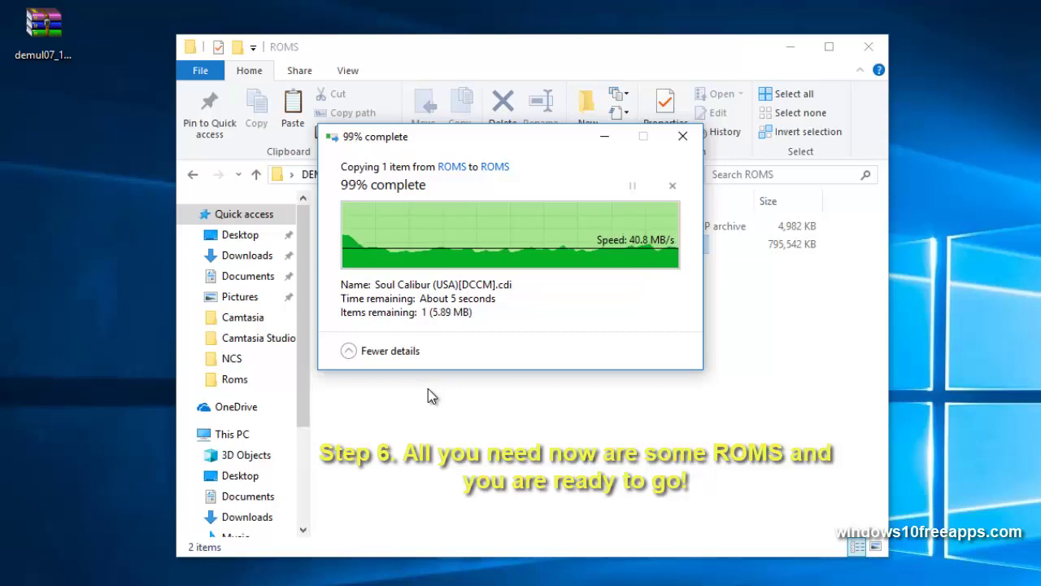
Return to the DEMUL folder and run demul.exe
click(318, 174)
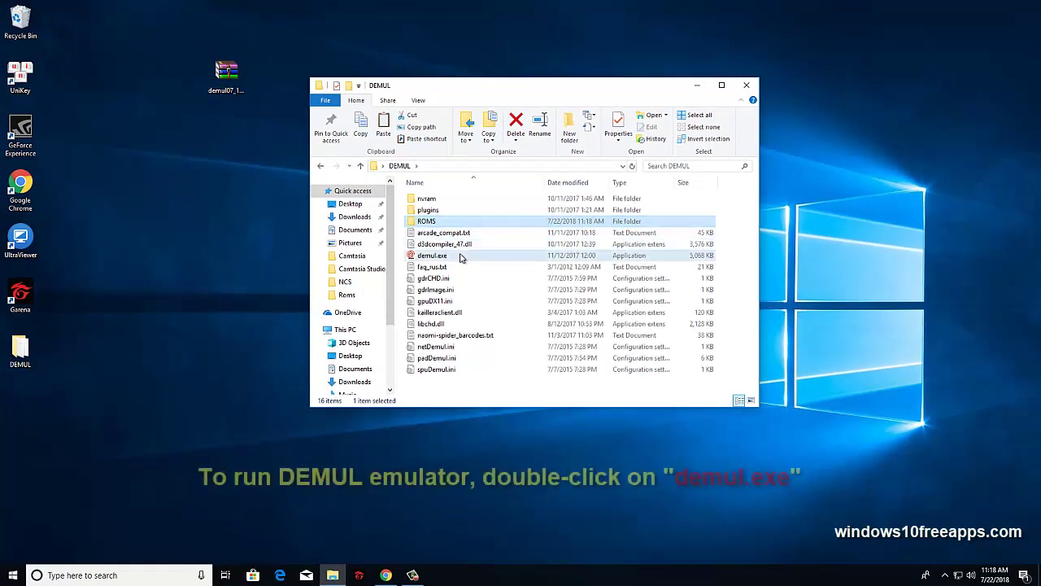
click(472, 260)
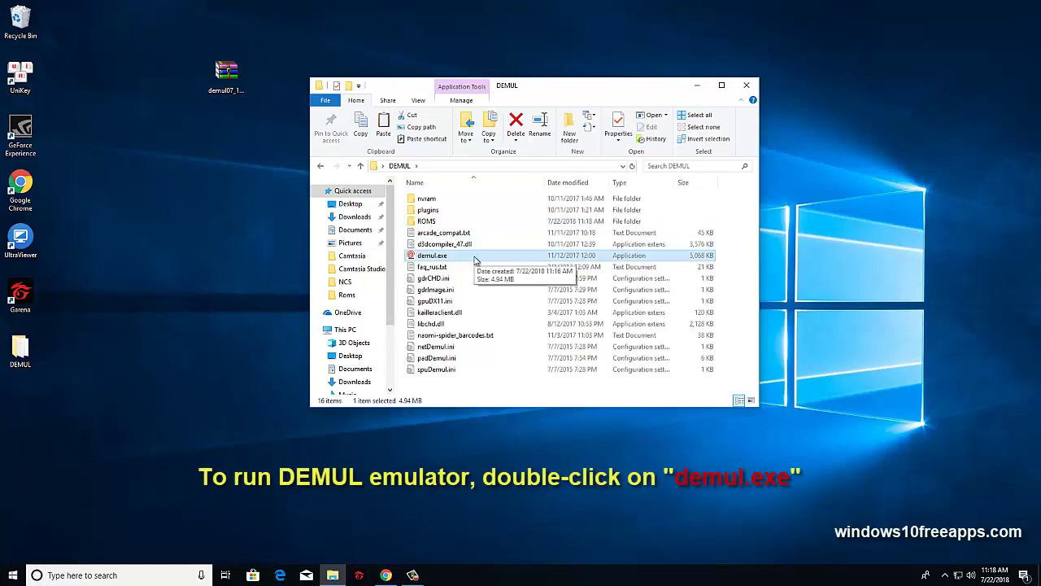
double_click(476, 260)
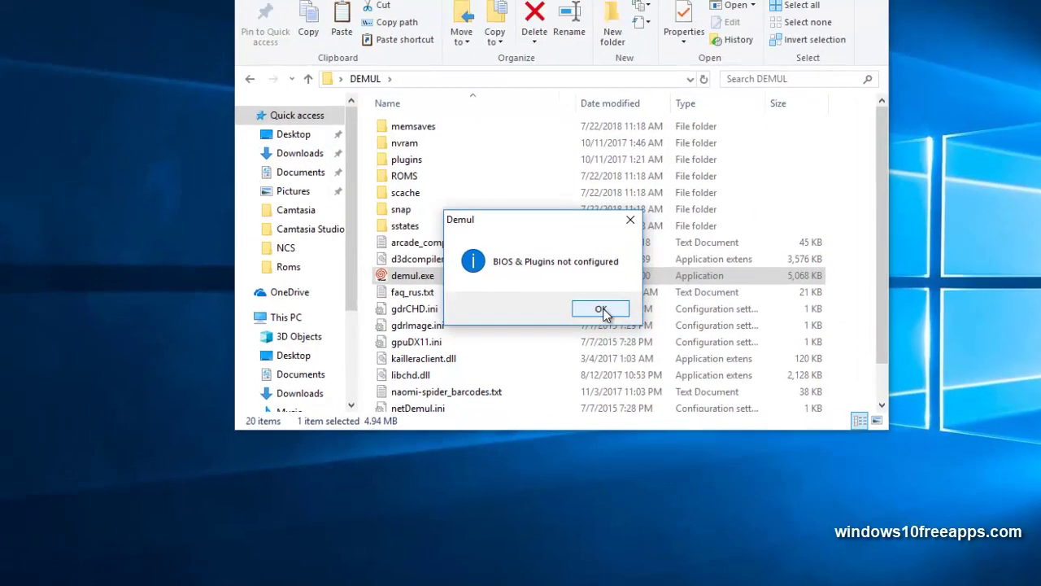
Dismiss the startup notice, set the GD-ROM plugin to gdrImage and accept the plugin and path settings
click(578, 293)
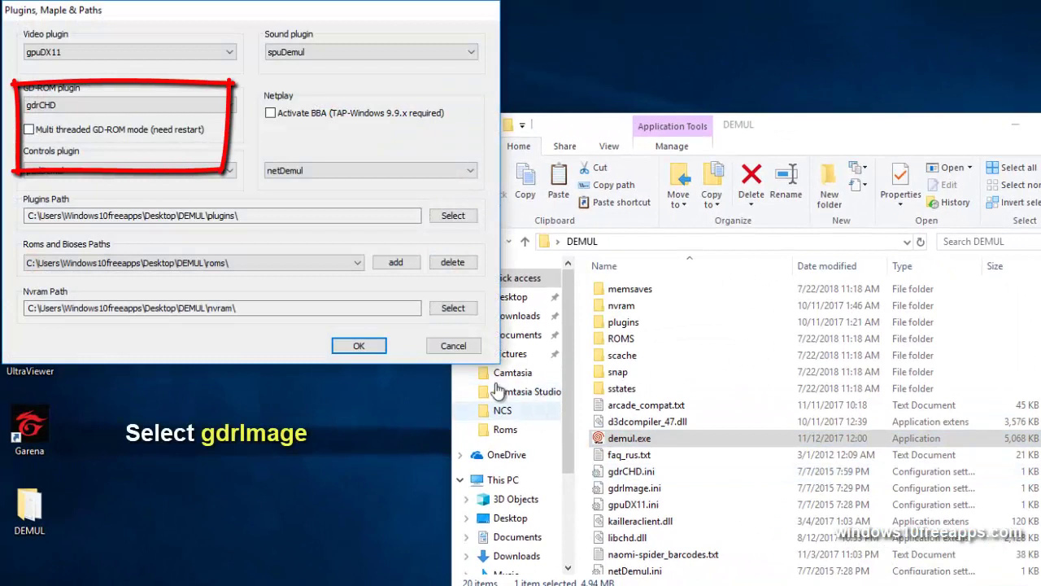
click(65, 105)
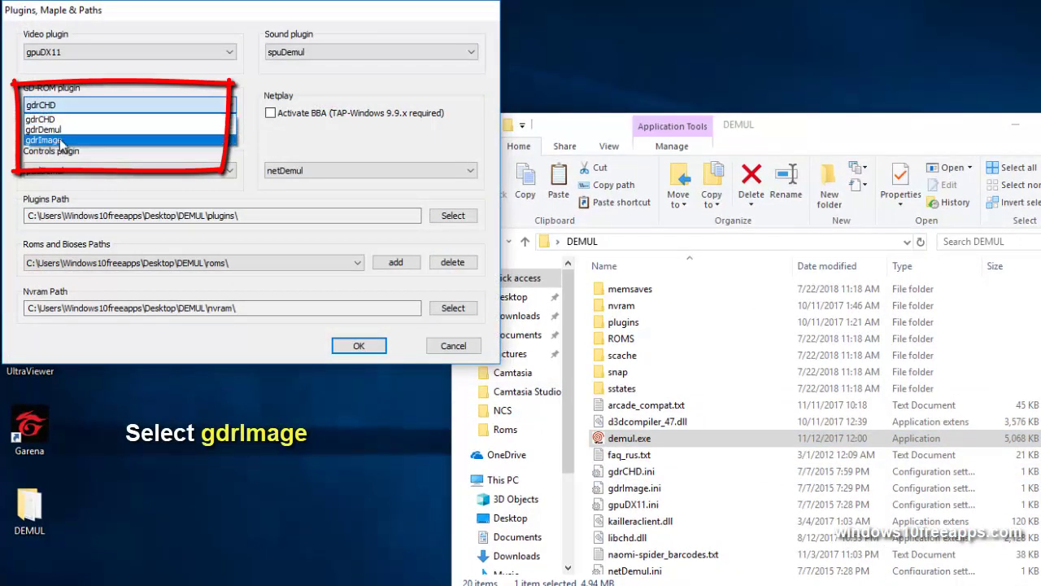
click(61, 140)
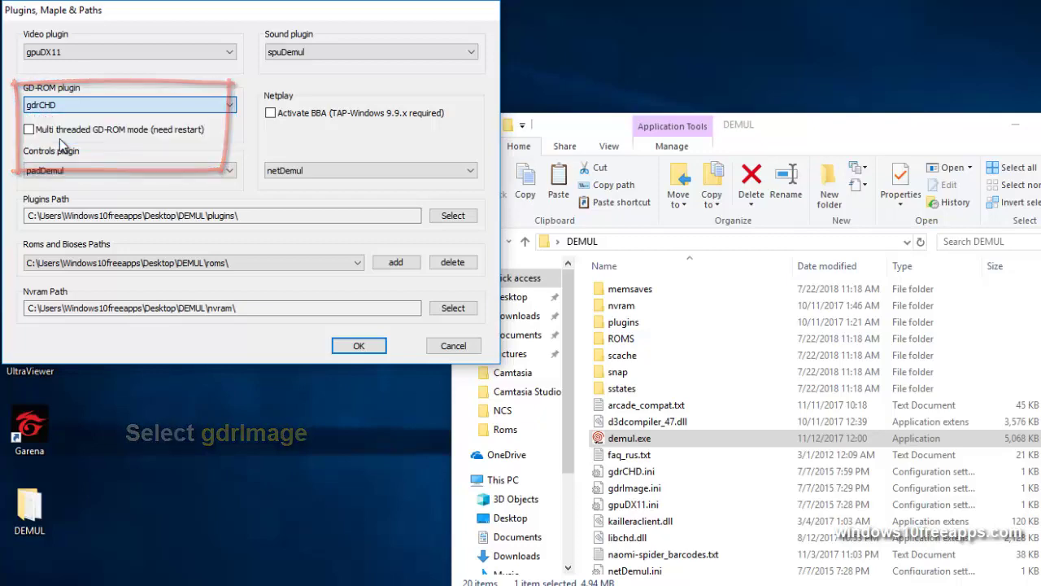
click(360, 347)
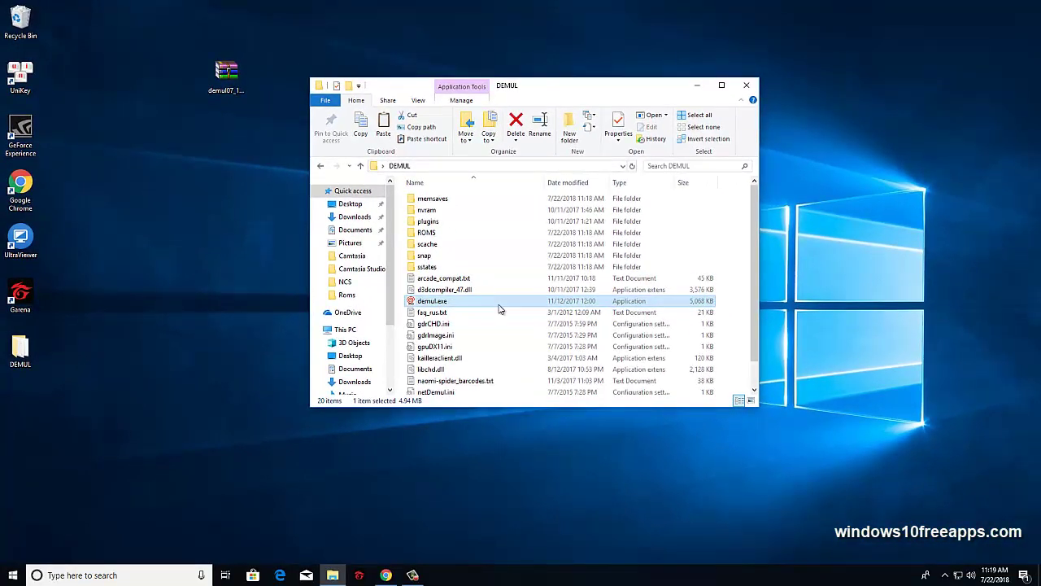
Launch demul.exe again from the DEMUL folder
double_click(470, 303)
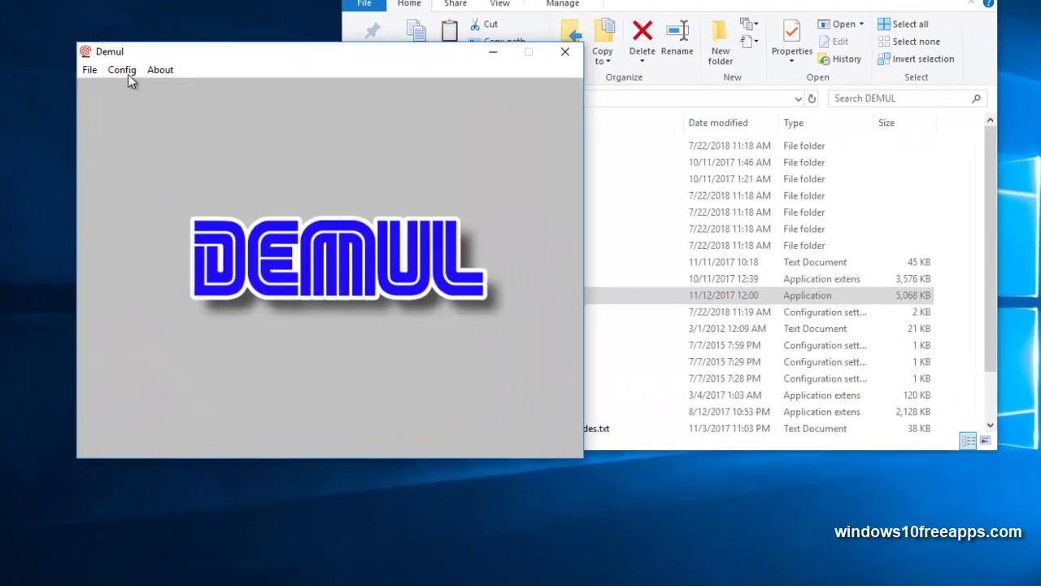
Set the video window resolution to 1280x720 with fullscreen start left off, and accept the graphics settings
click(158, 146)
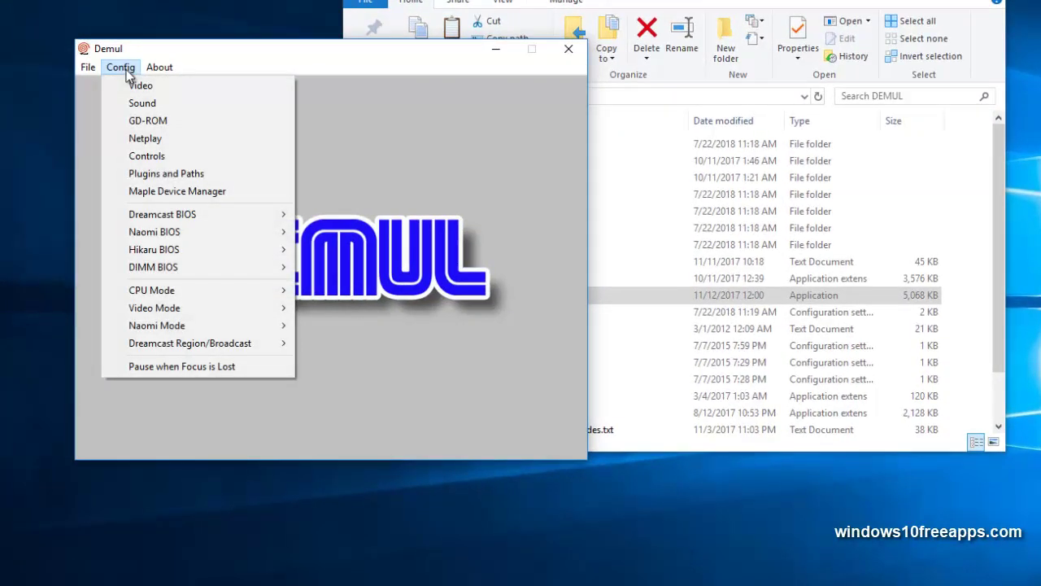
click(158, 88)
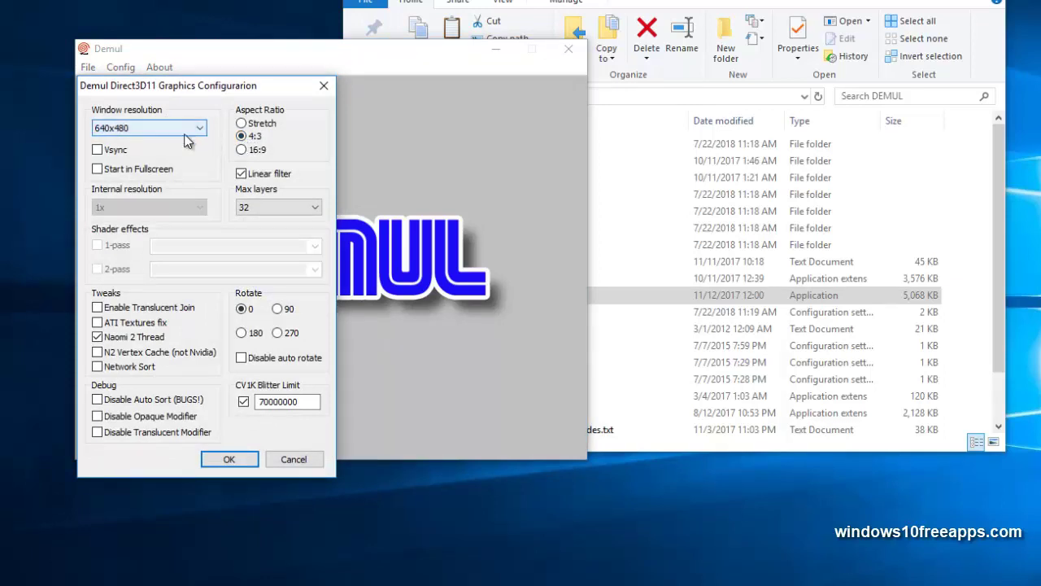
click(155, 171)
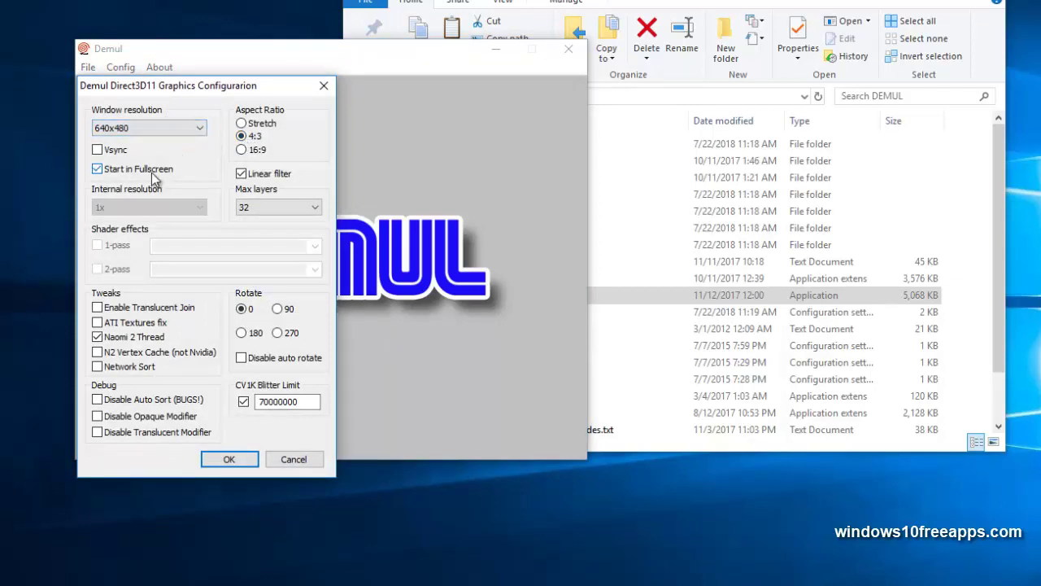
click(168, 127)
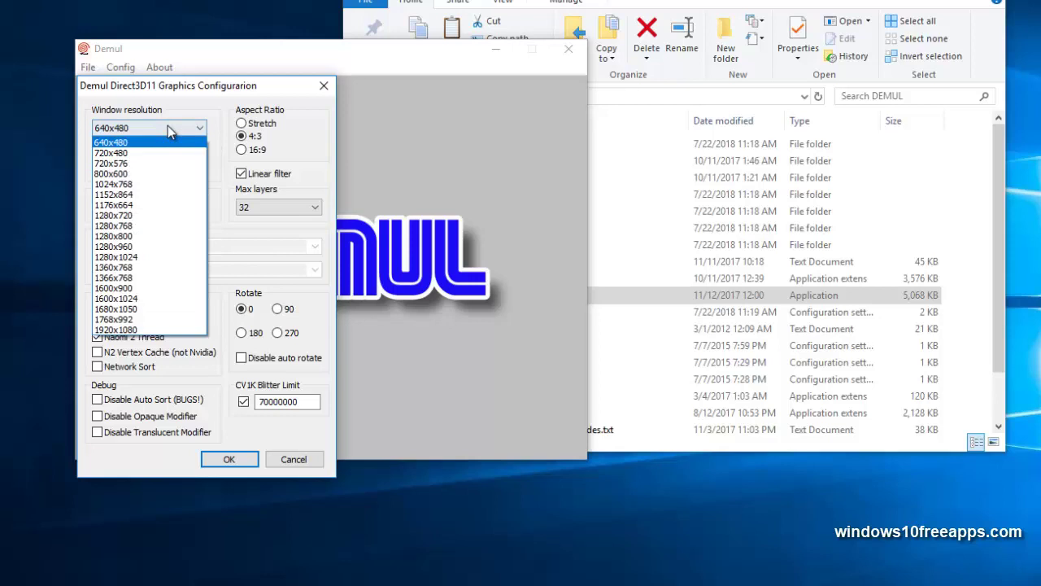
click(150, 216)
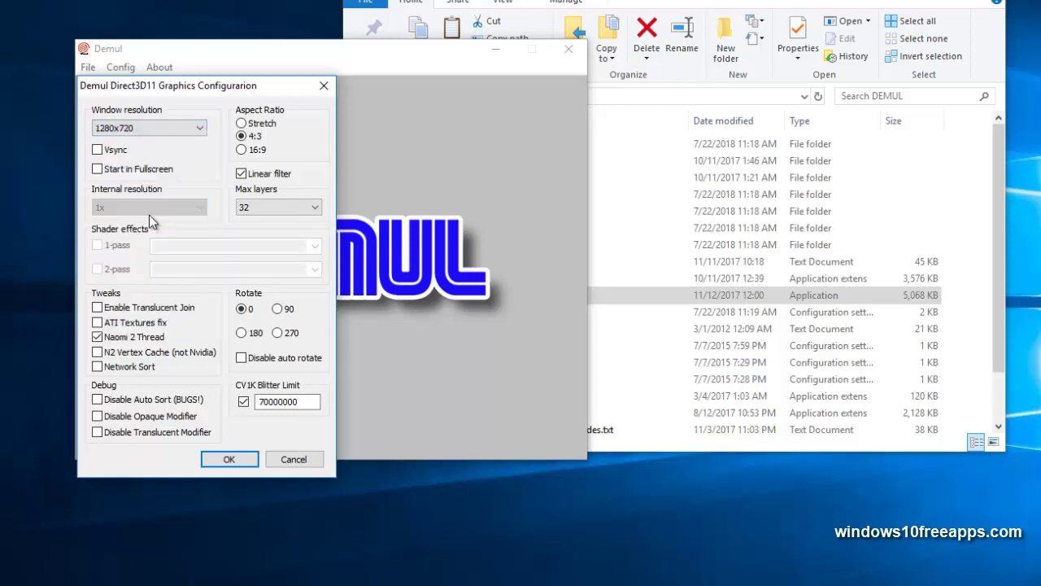
click(227, 460)
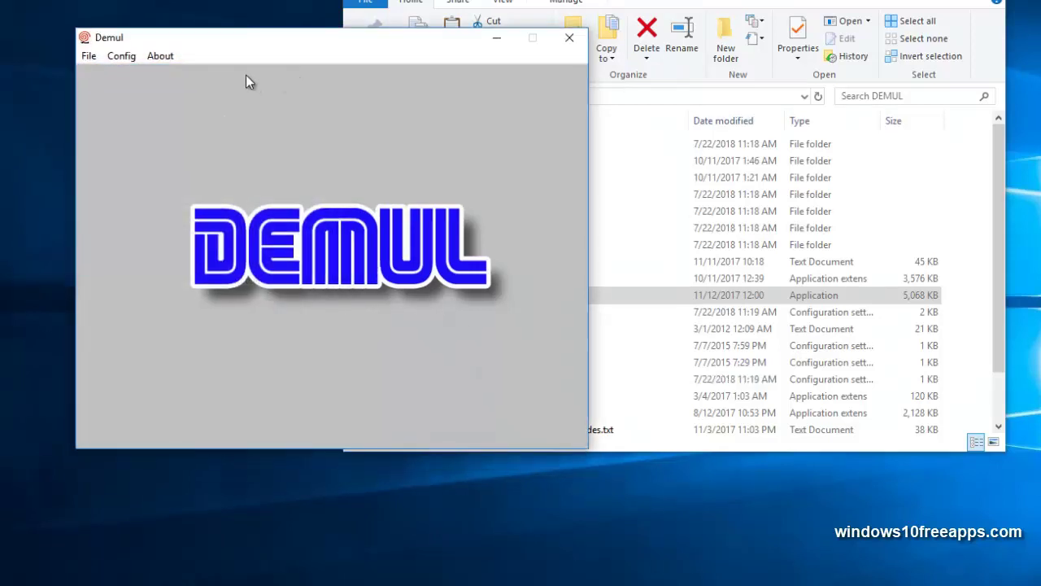
In the Dreamcast Joy 1 controls, map analog up, down, left and right to the matching arrow keys
click(125, 56)
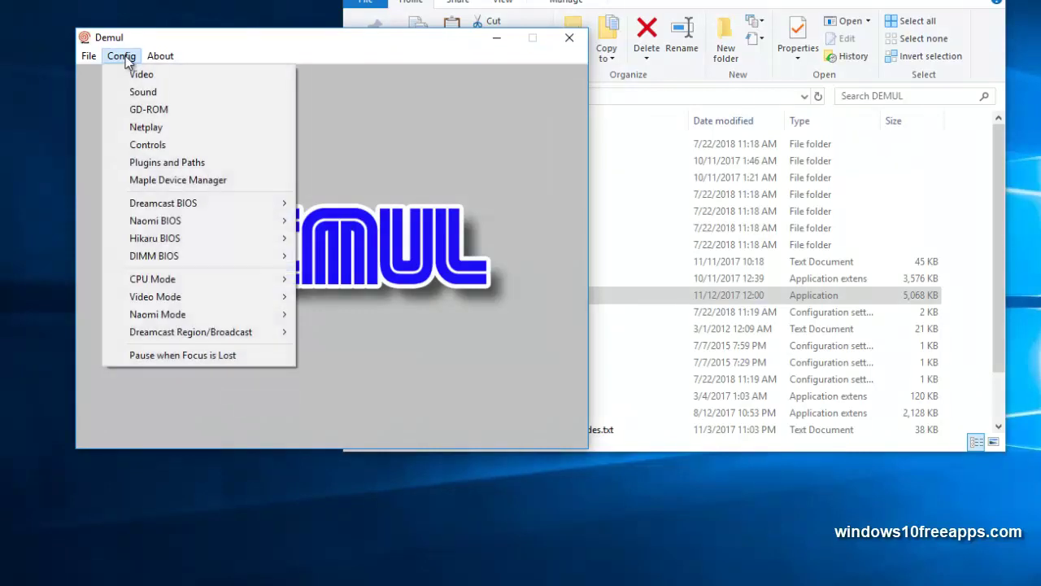
click(168, 144)
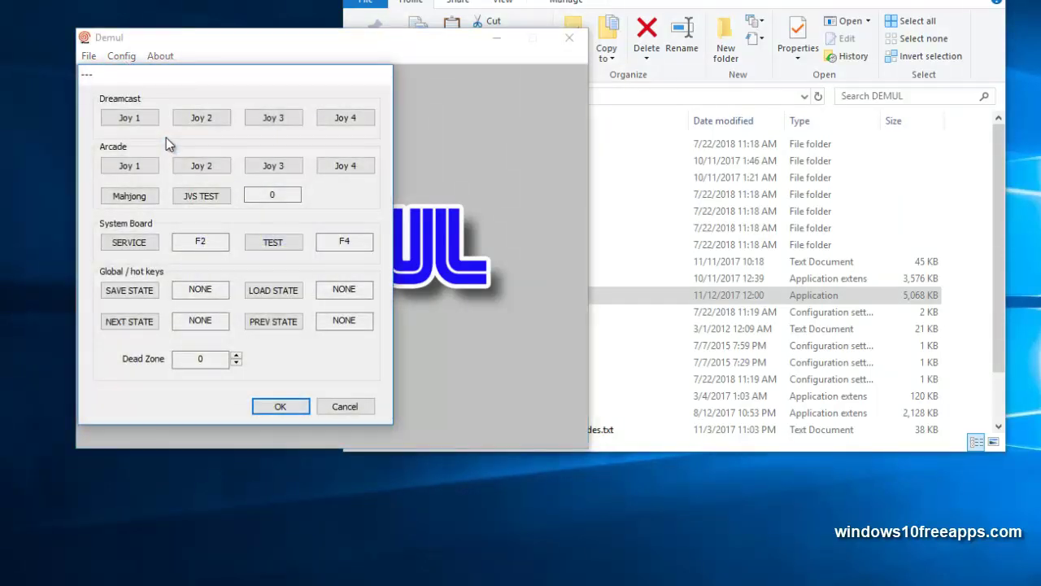
click(143, 118)
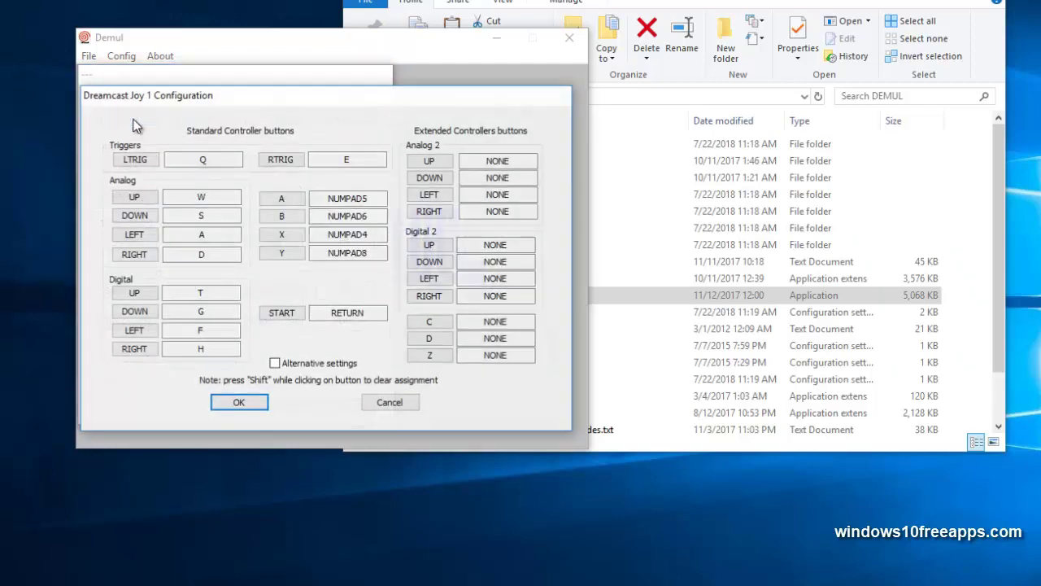
click(220, 197)
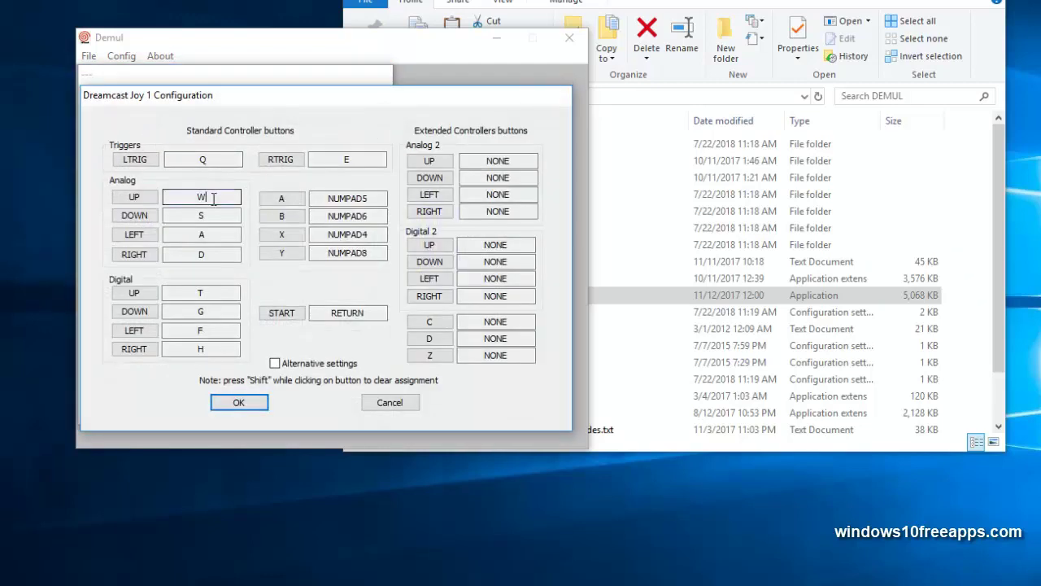
click(144, 200)
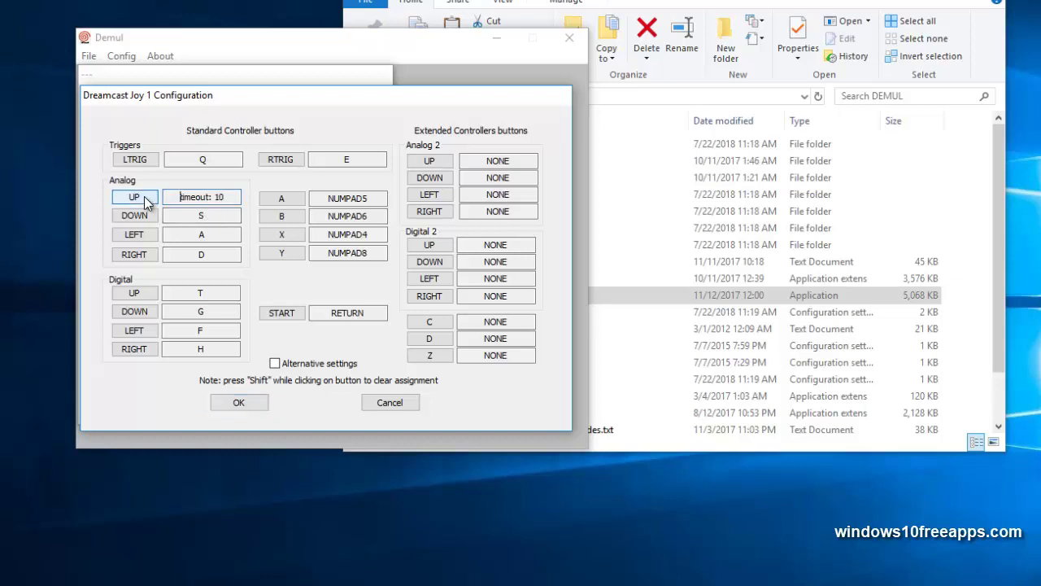
key(Up)
click(140, 216)
key(Down)
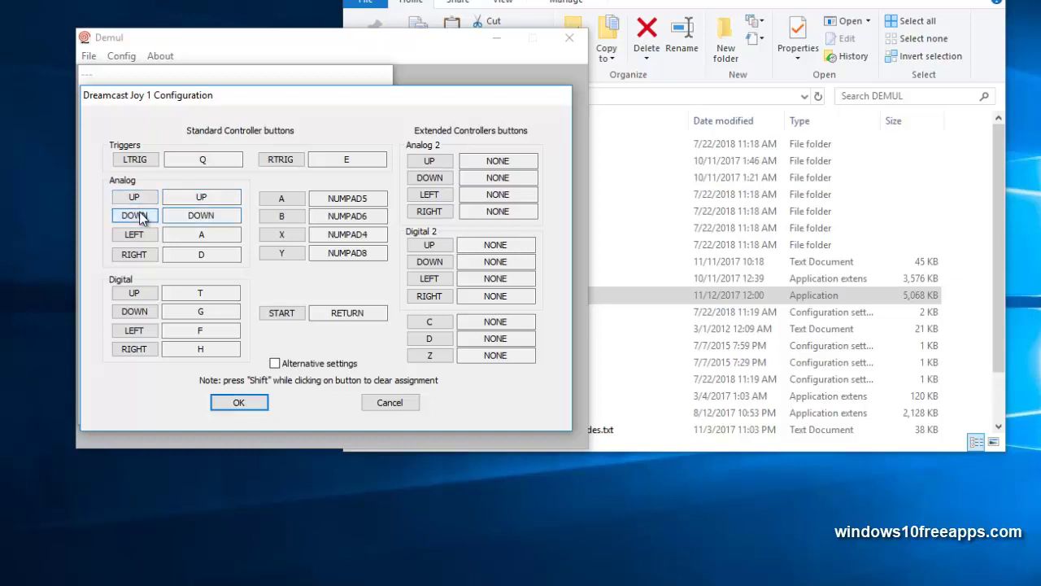
click(140, 237)
key(Left)
click(138, 255)
key(Right)
Map the Joy 1 buttons A, B, X and Y to the A, S, D and F keys and accept the control settings
click(293, 200)
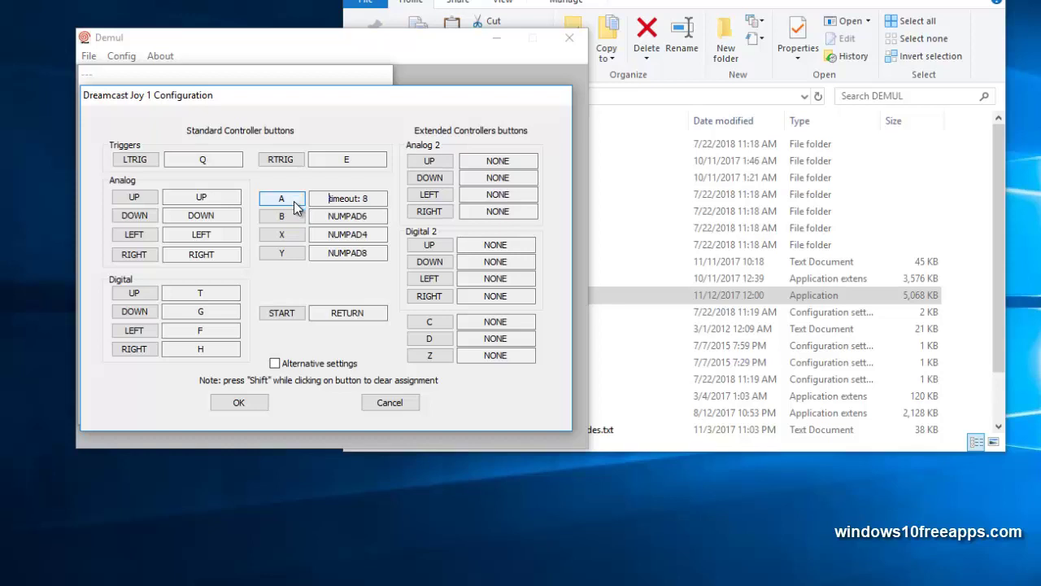
key(a)
click(293, 216)
key(s)
click(292, 234)
key(d)
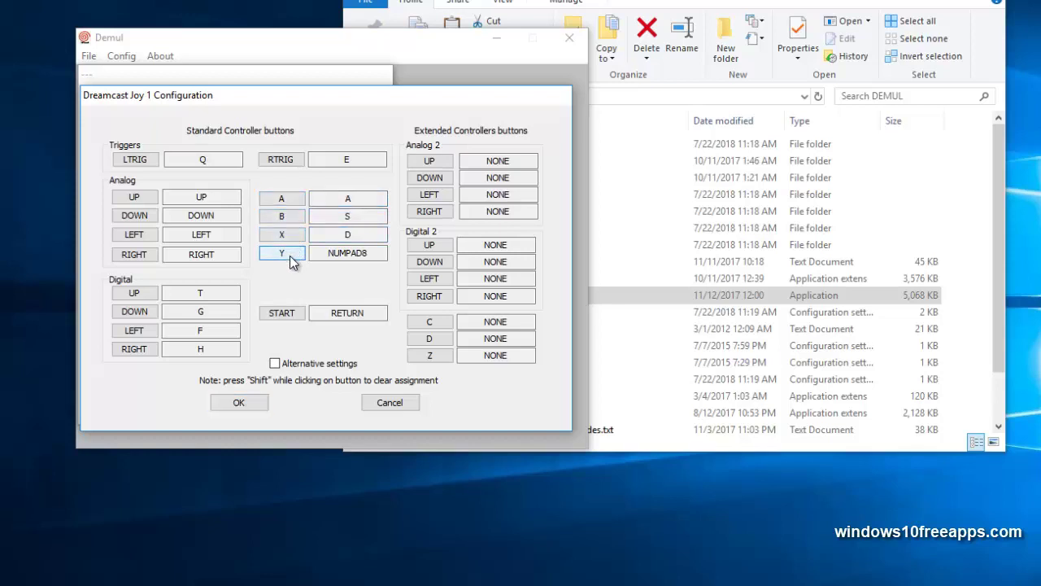
click(289, 255)
key(f)
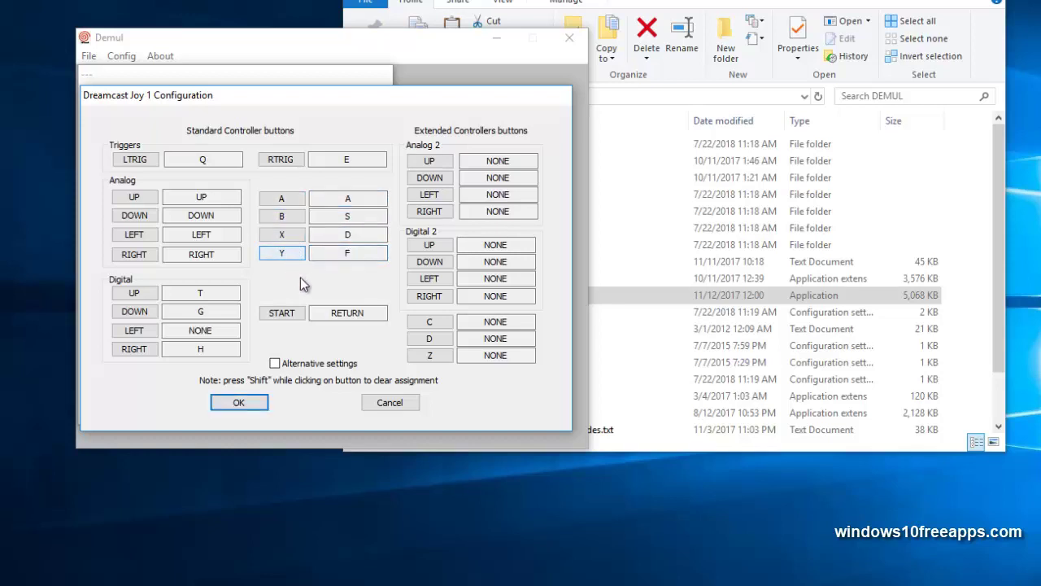
click(290, 257)
key(w)
click(239, 403)
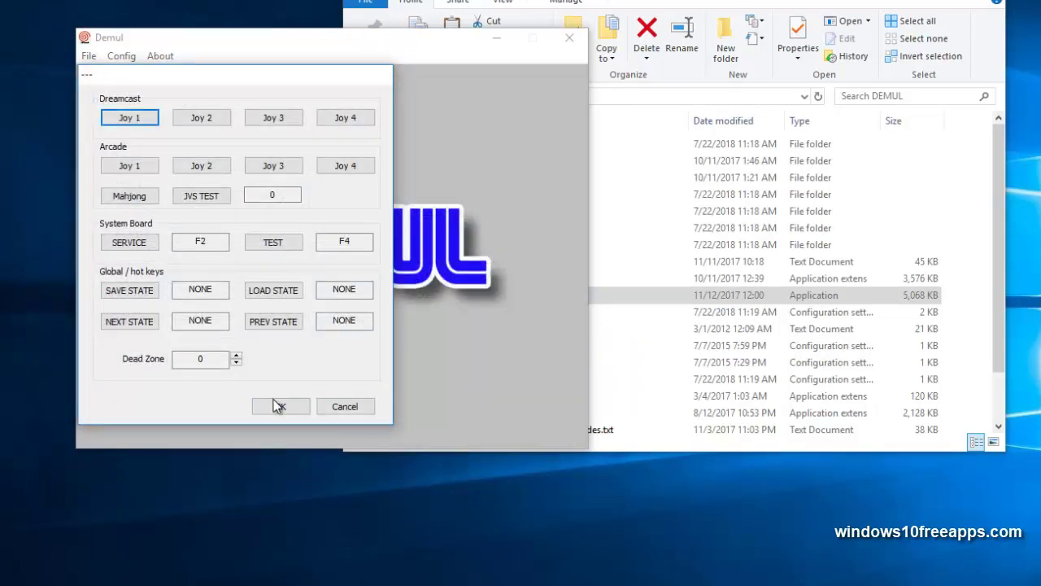
click(279, 408)
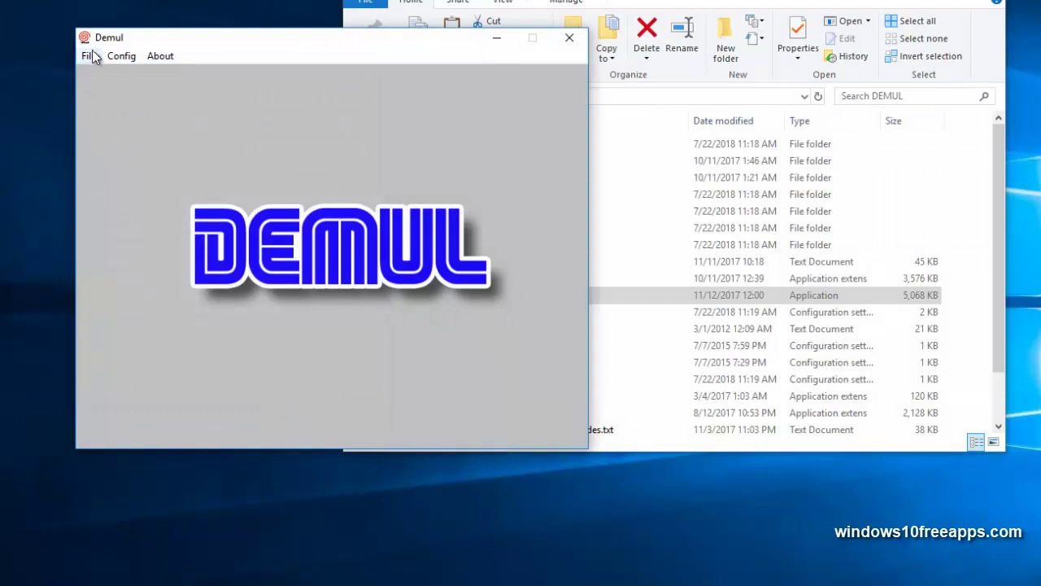
Select Soul Calibur (USA)[DCCM].cdi from the ROMS folder inside DEMUL on the Desktop as the GD-ROM image and accept it
click(121, 56)
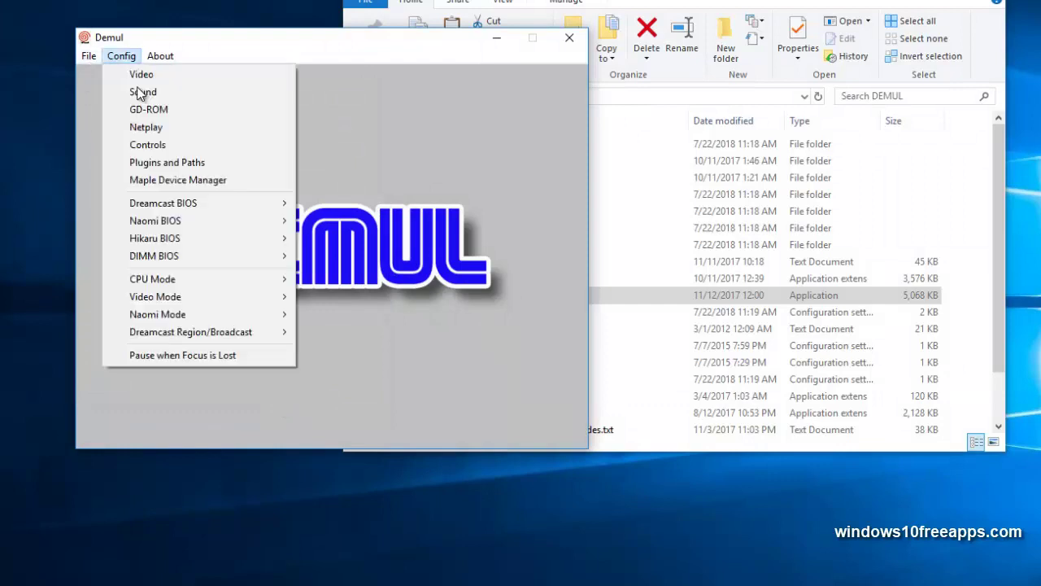
click(169, 114)
click(333, 126)
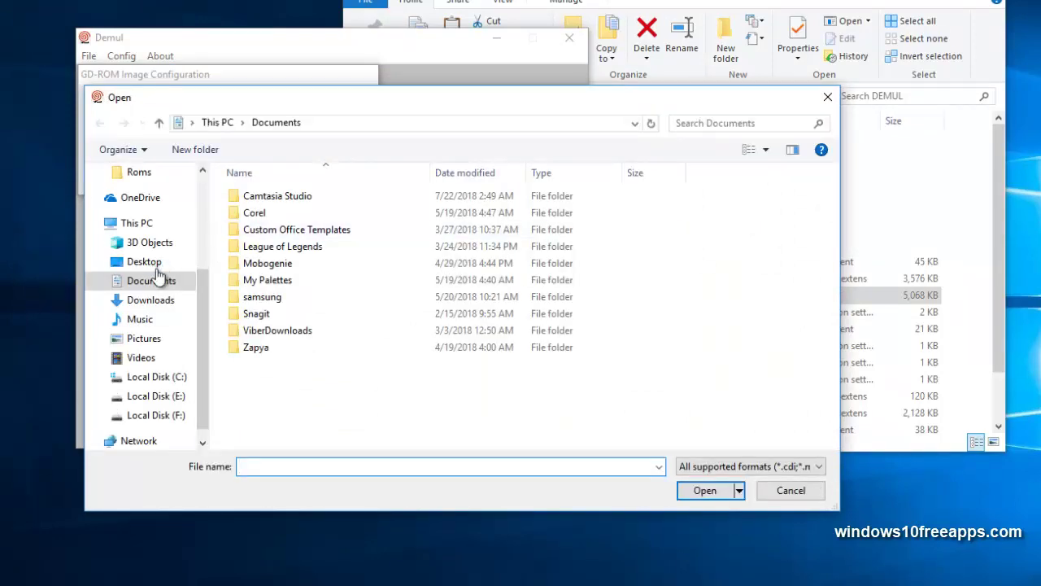
click(148, 266)
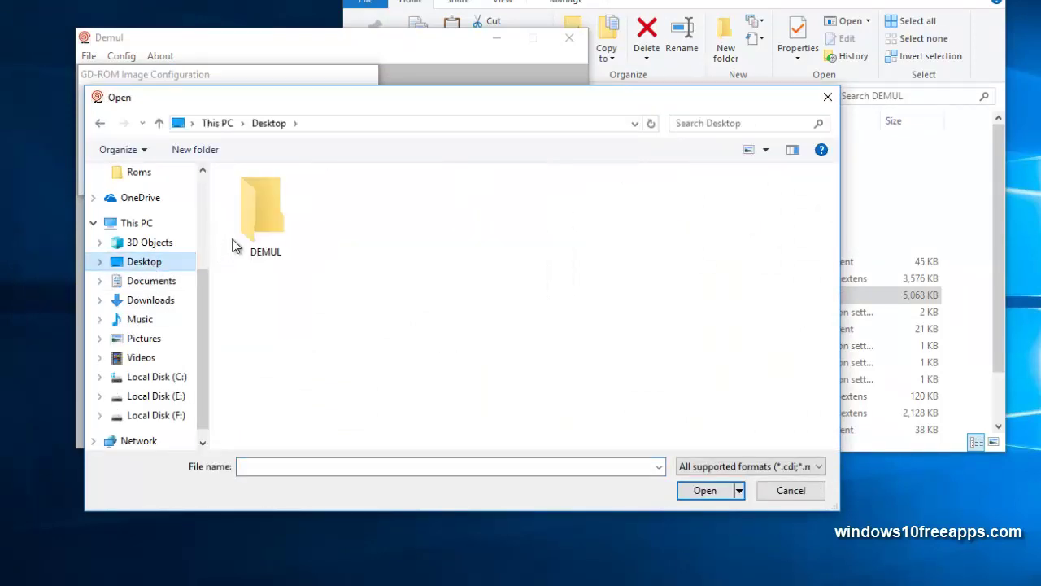
double_click(258, 208)
double_click(266, 246)
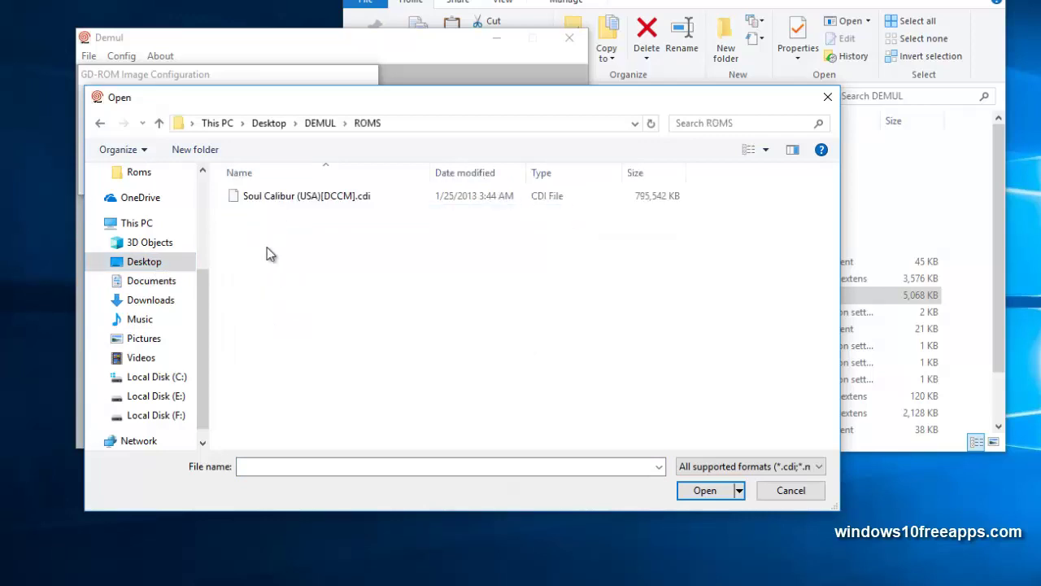
click(349, 199)
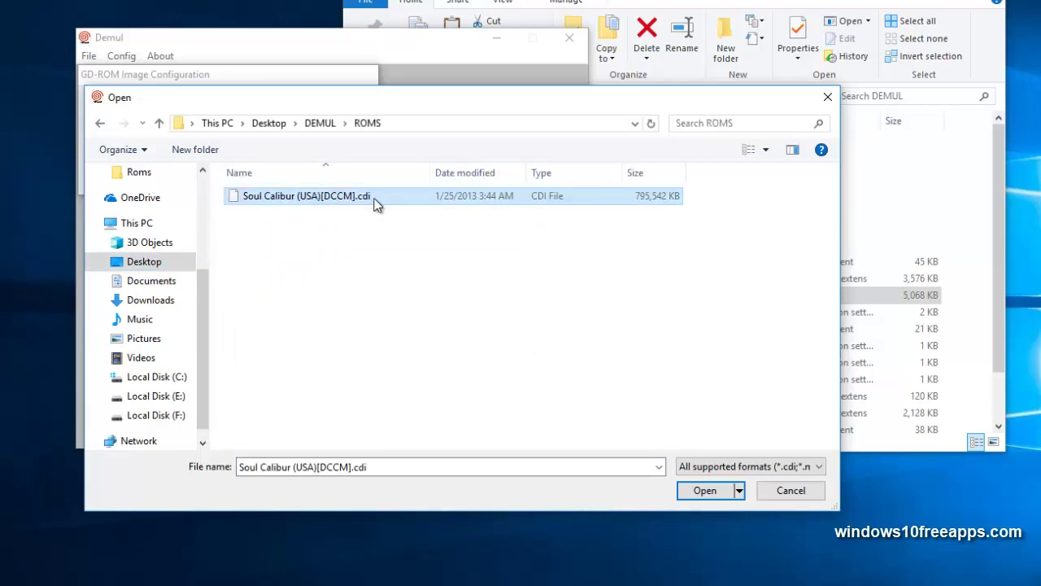
double_click(376, 203)
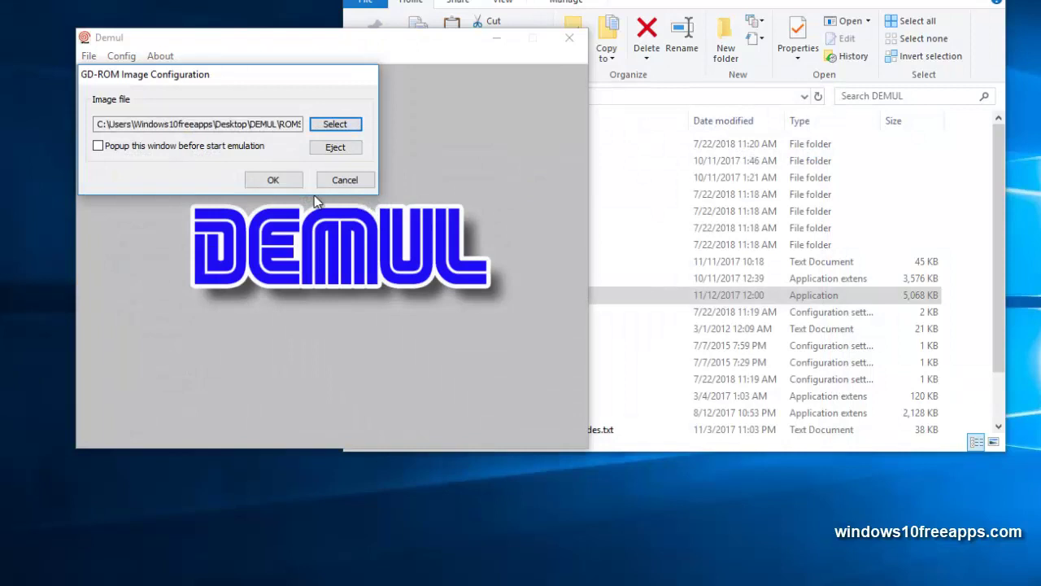
click(276, 180)
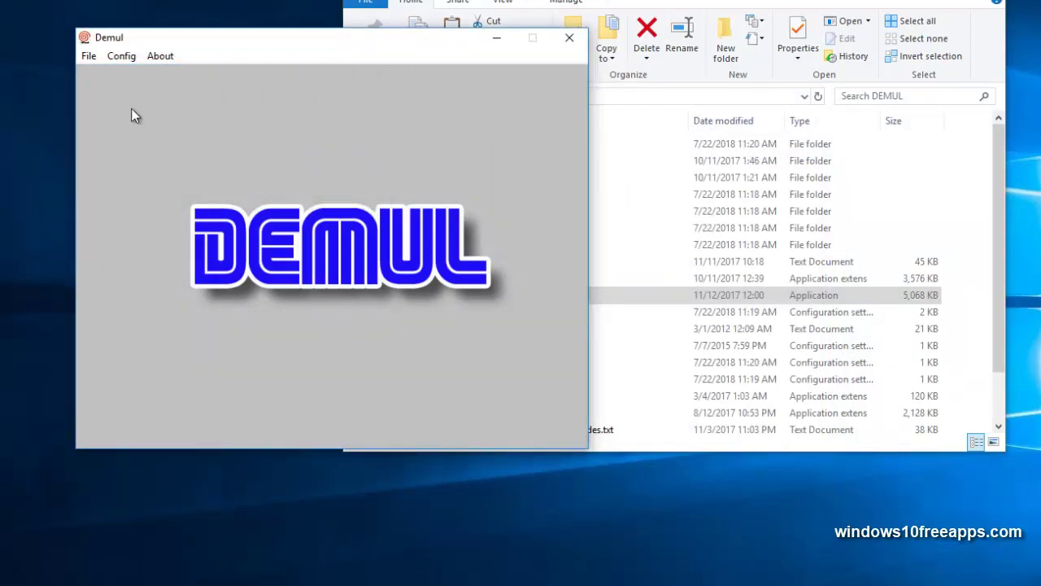
Run the Dreamcast emulation, close the DEMUL folder window and place the emulator window near the middle of the desktop
click(88, 57)
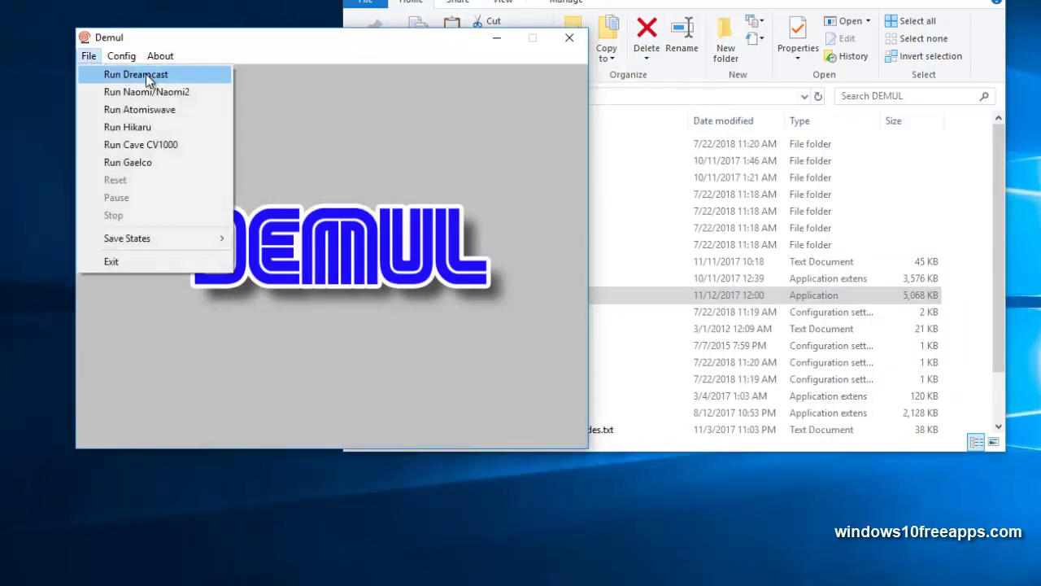
click(182, 77)
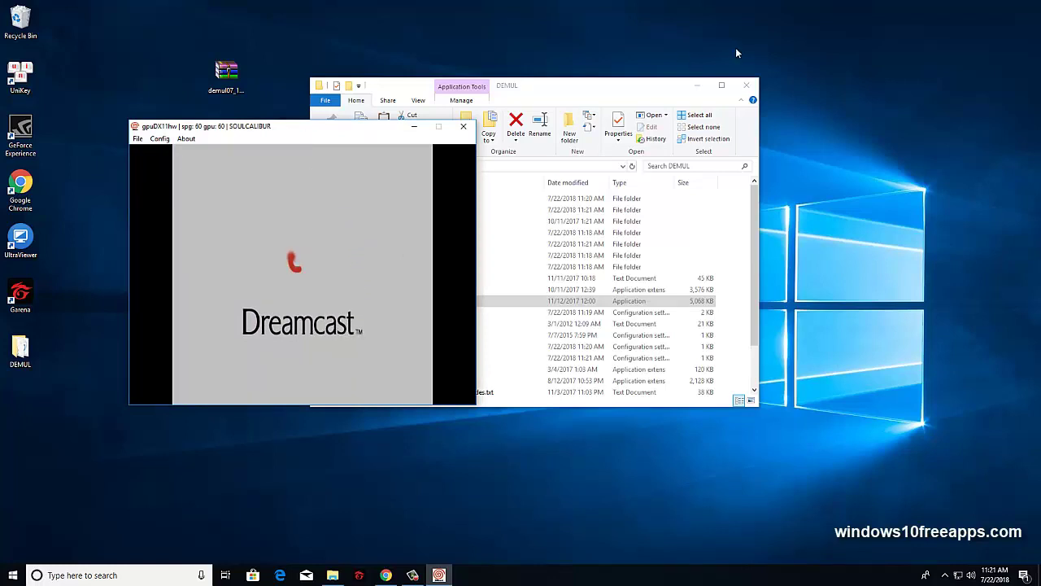
click(746, 87)
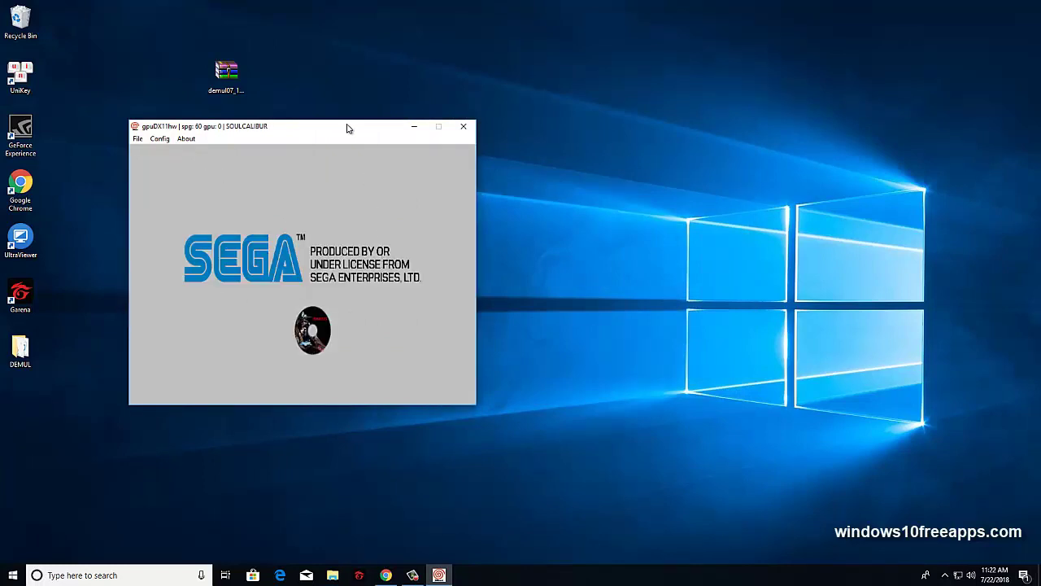
drag(347, 128, 627, 119)
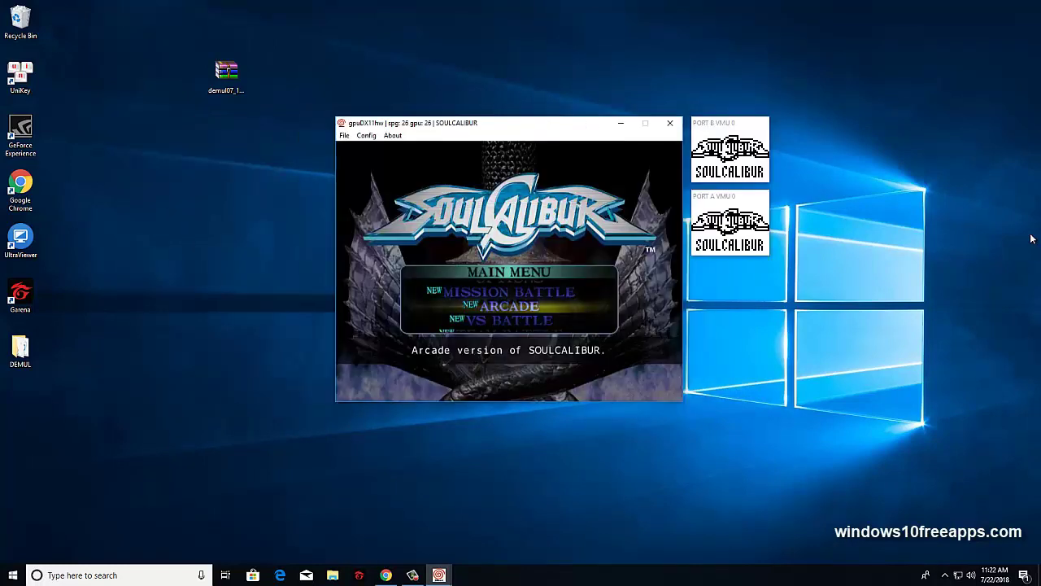
Start a Team Battle in Soul Calibur with 4 players on the team, picking Mitsurugi first and three more fighters
key(Down)
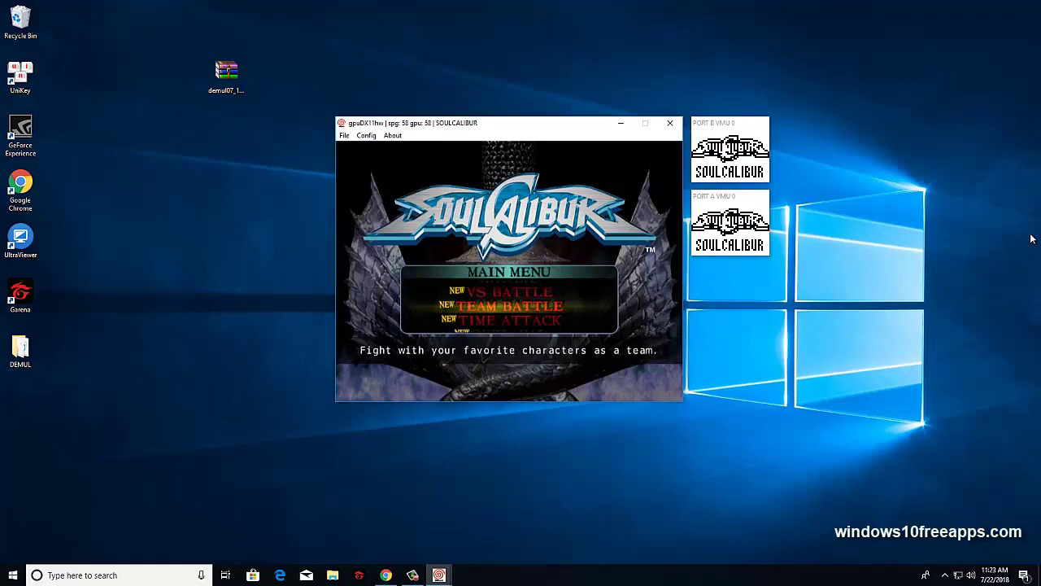
key(Return)
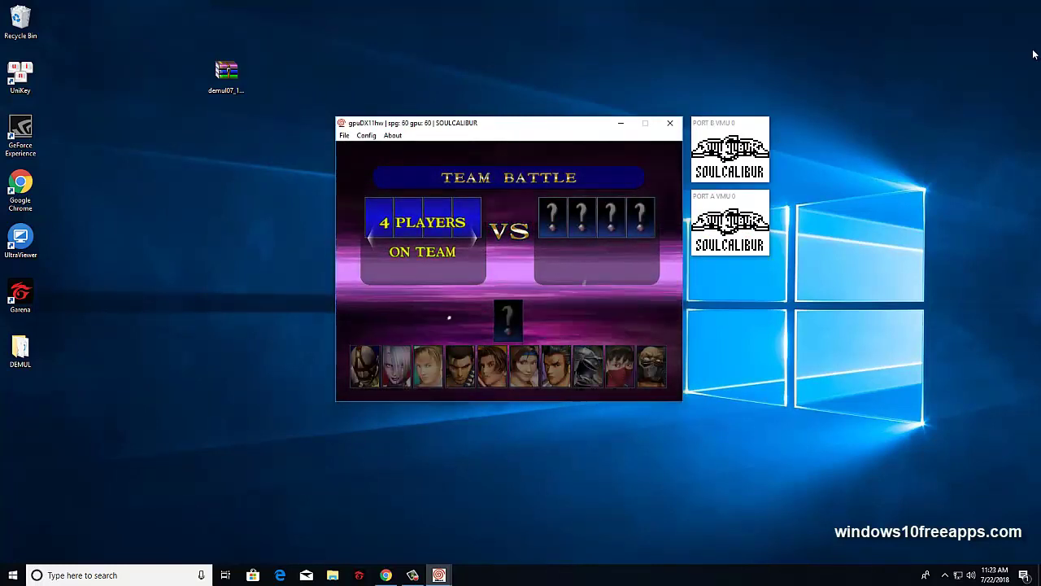
key(Return)
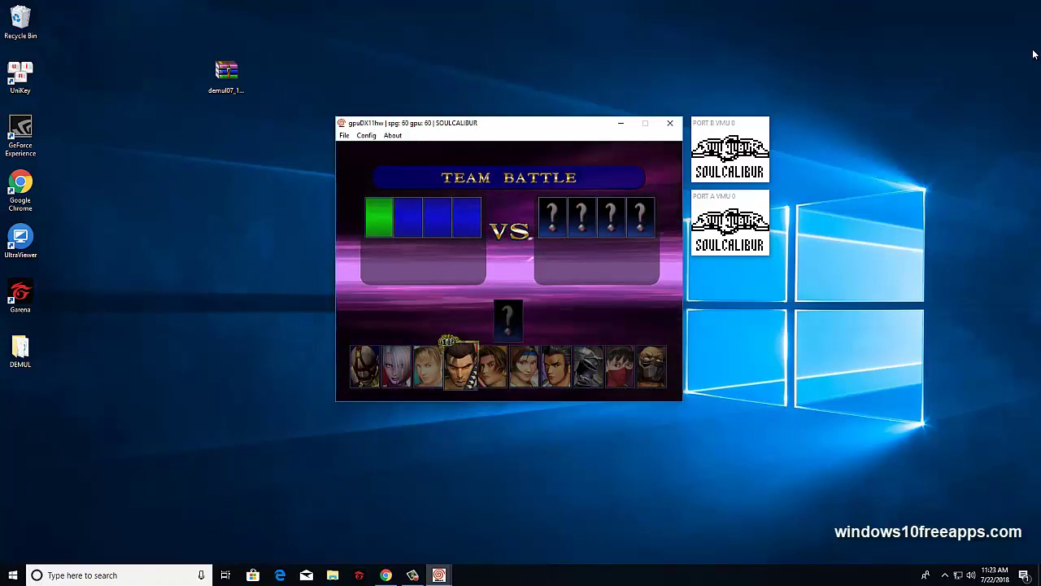
key(Return)
key(Return)
key(Right)
key(Return)
key(Right)
key(Return)
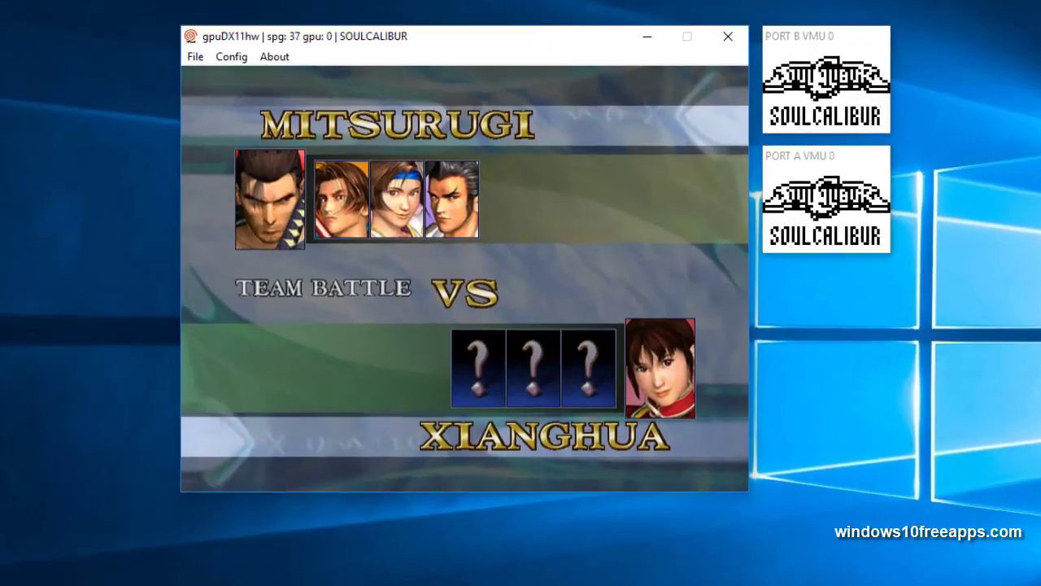
Set the video aspect ratio to Stretch and the window resolution to 1280x1024, and accept the graphics settings
click(231, 57)
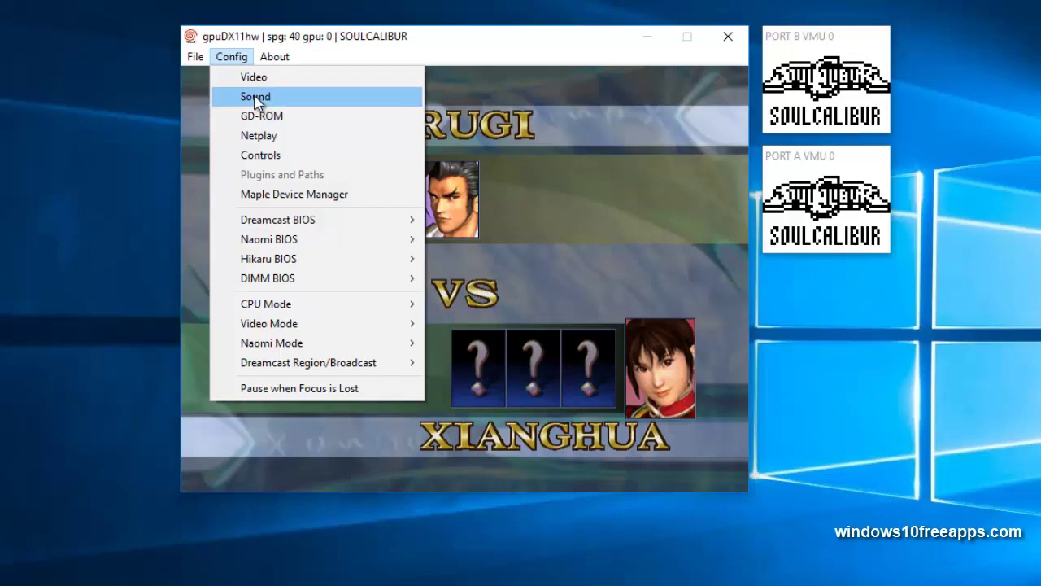
click(257, 80)
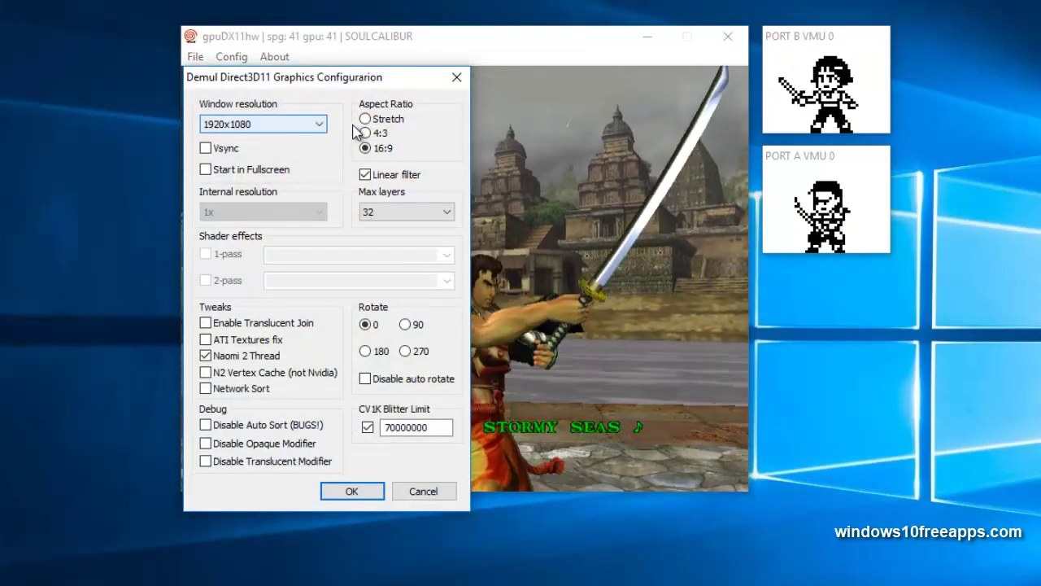
click(366, 119)
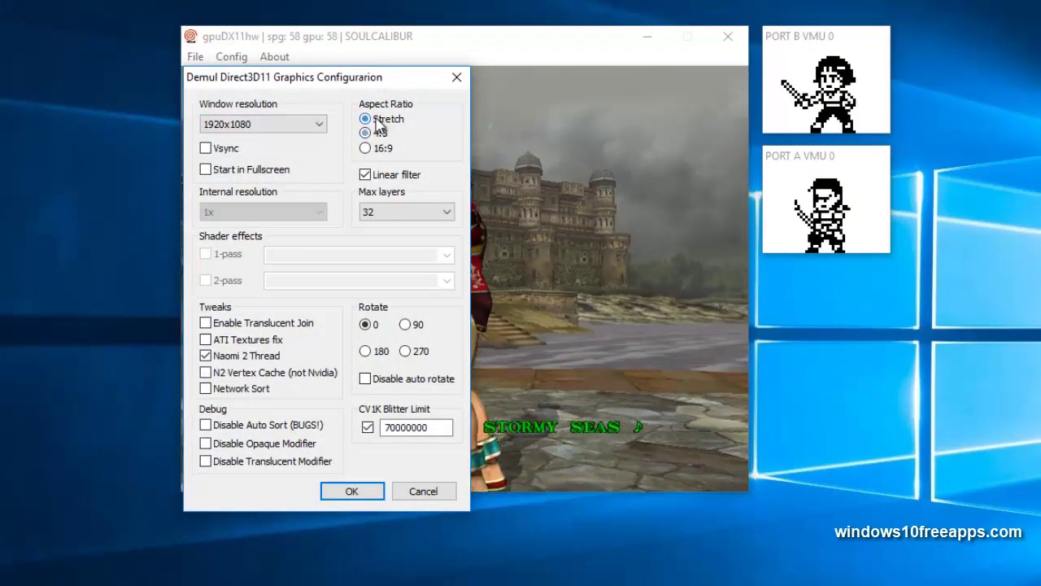
click(244, 125)
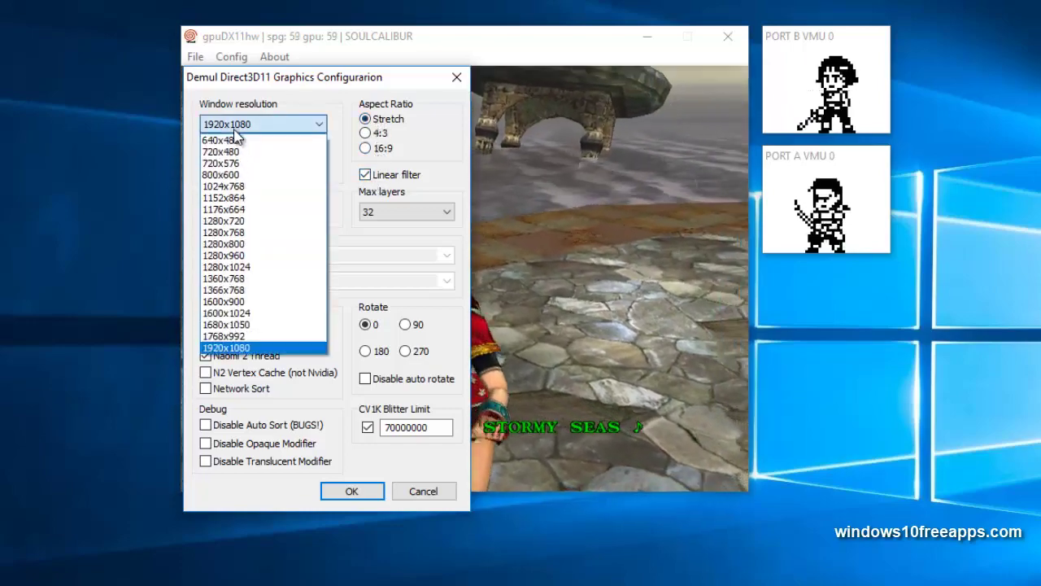
click(248, 146)
click(260, 124)
click(279, 208)
click(259, 126)
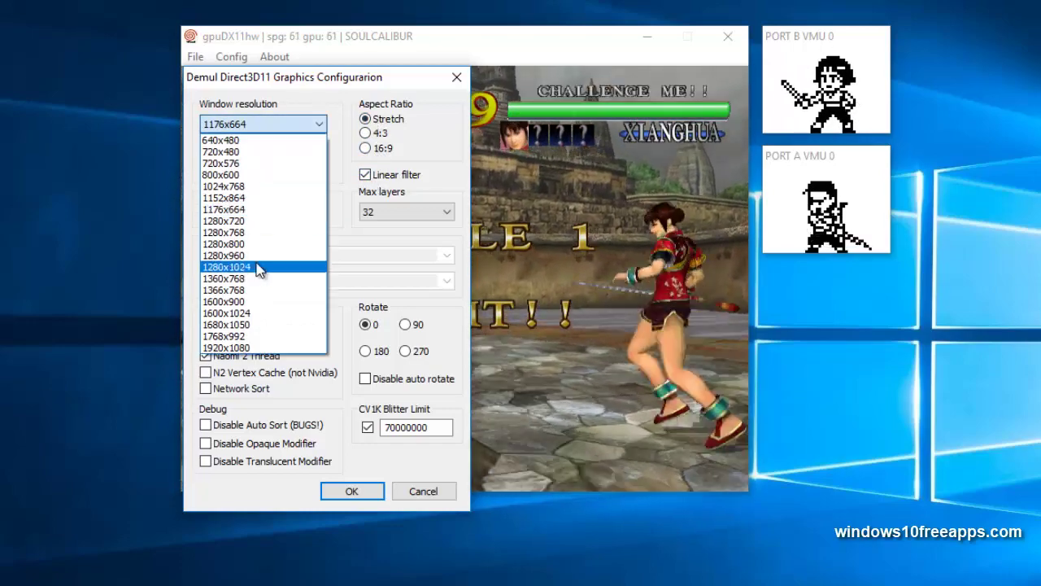
click(274, 268)
click(351, 491)
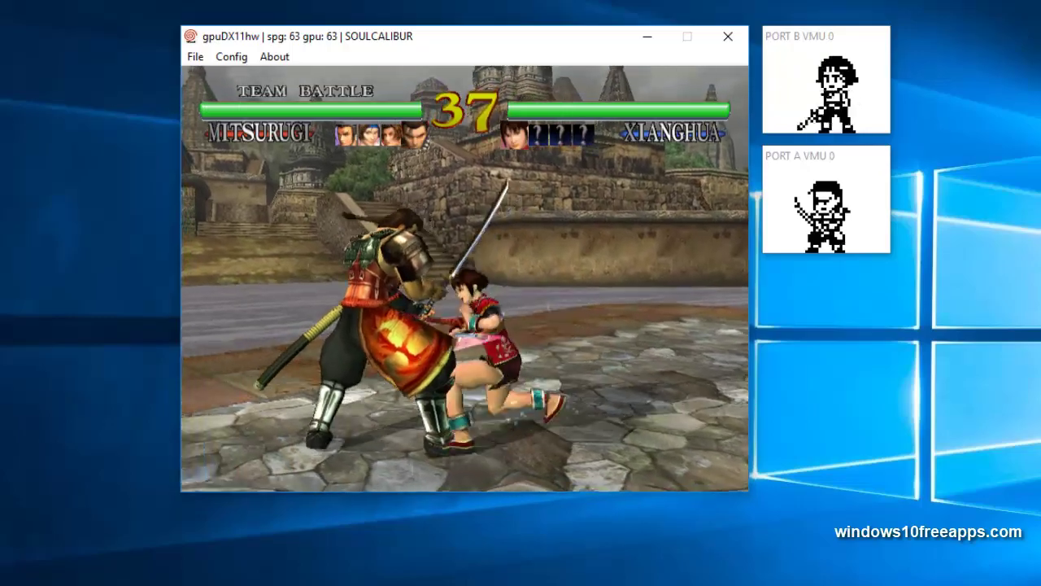